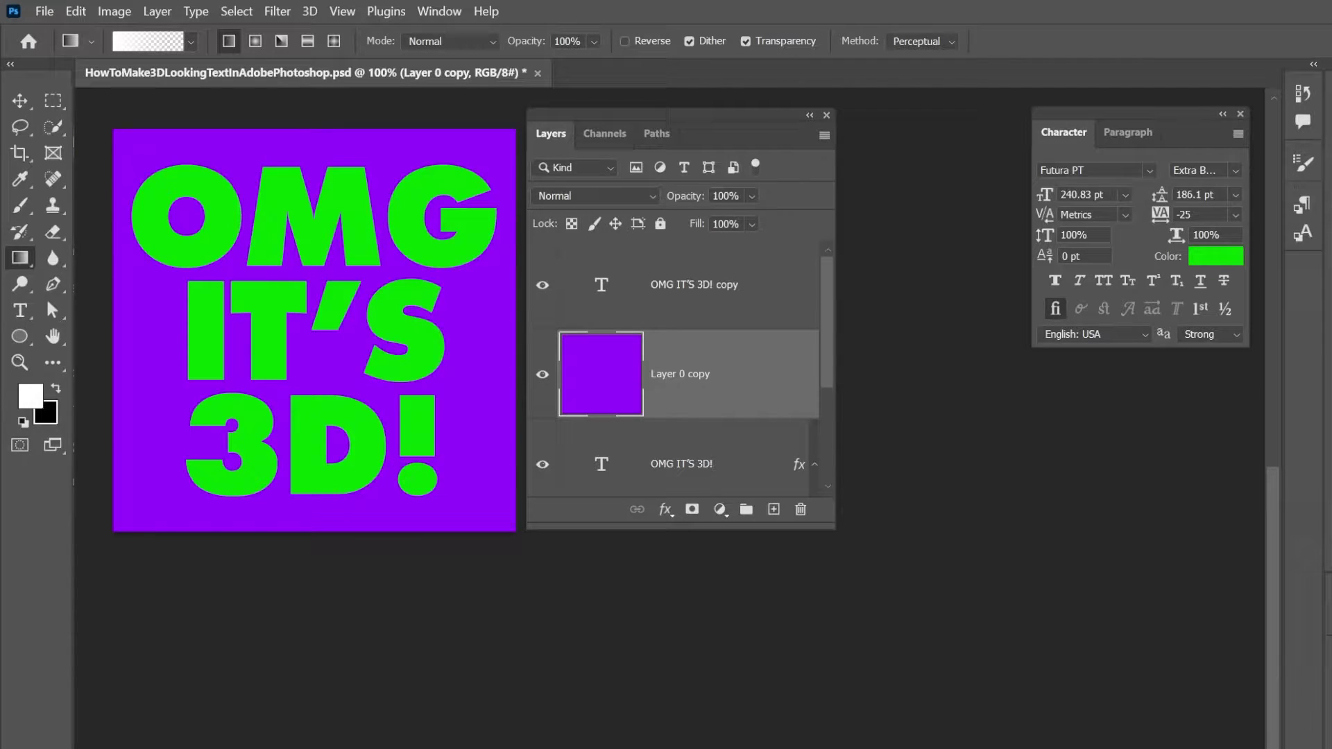
- Preview the finished text by hiding and re-showing layers, then select the OMG IT'S 3D! copy layer
click(546, 292)
click(543, 387)
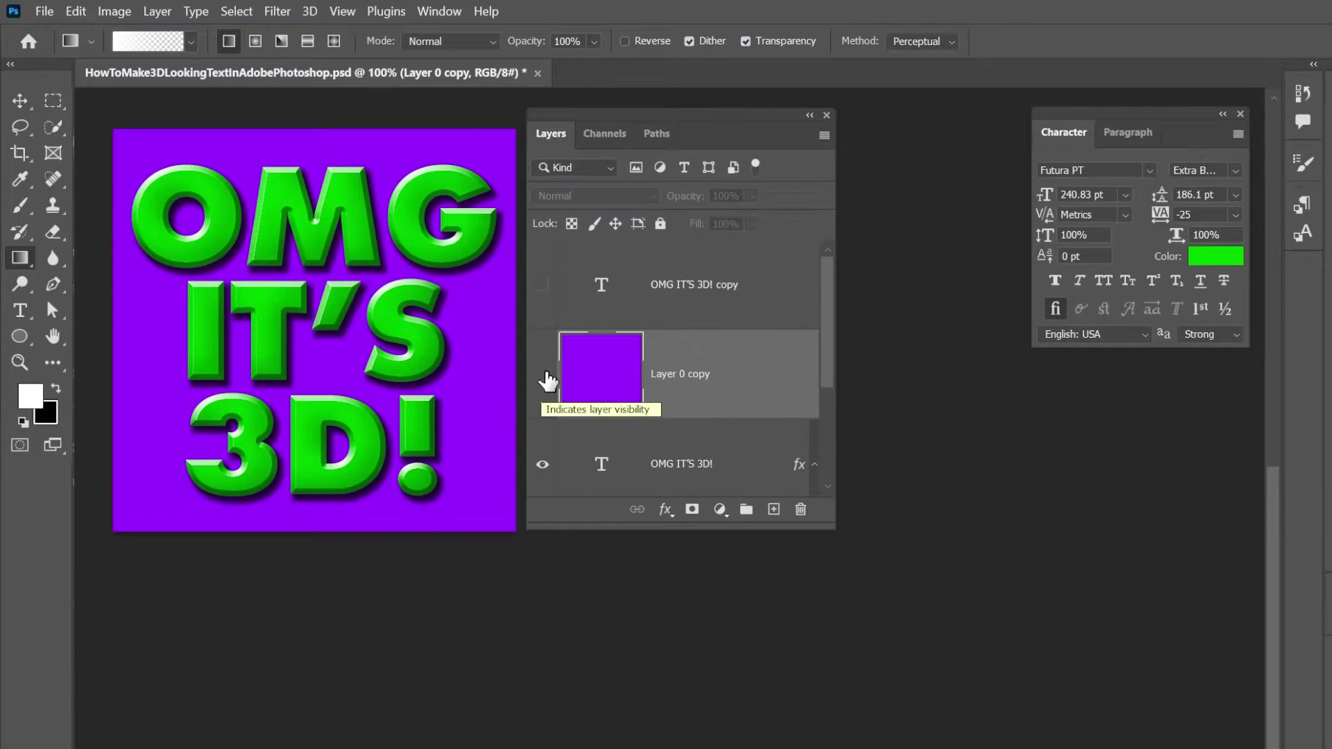
click(545, 374)
click(545, 305)
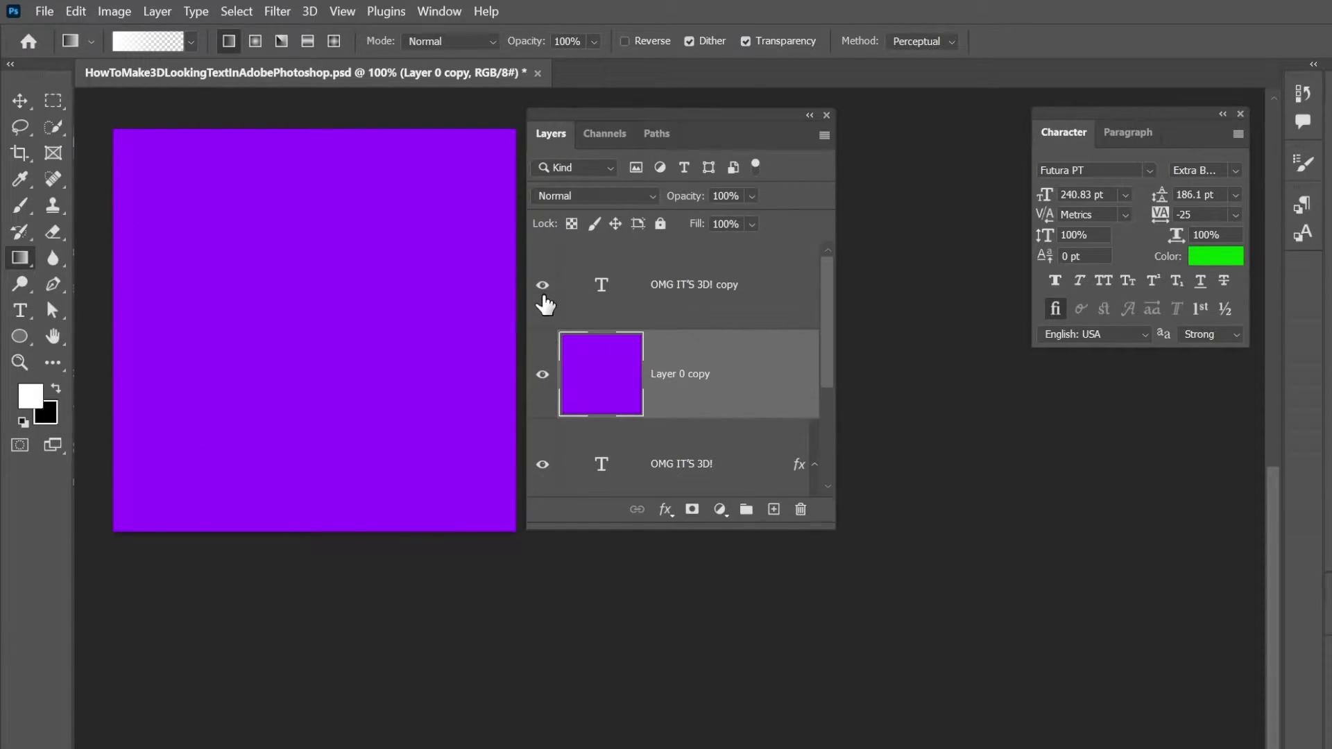
click(723, 290)
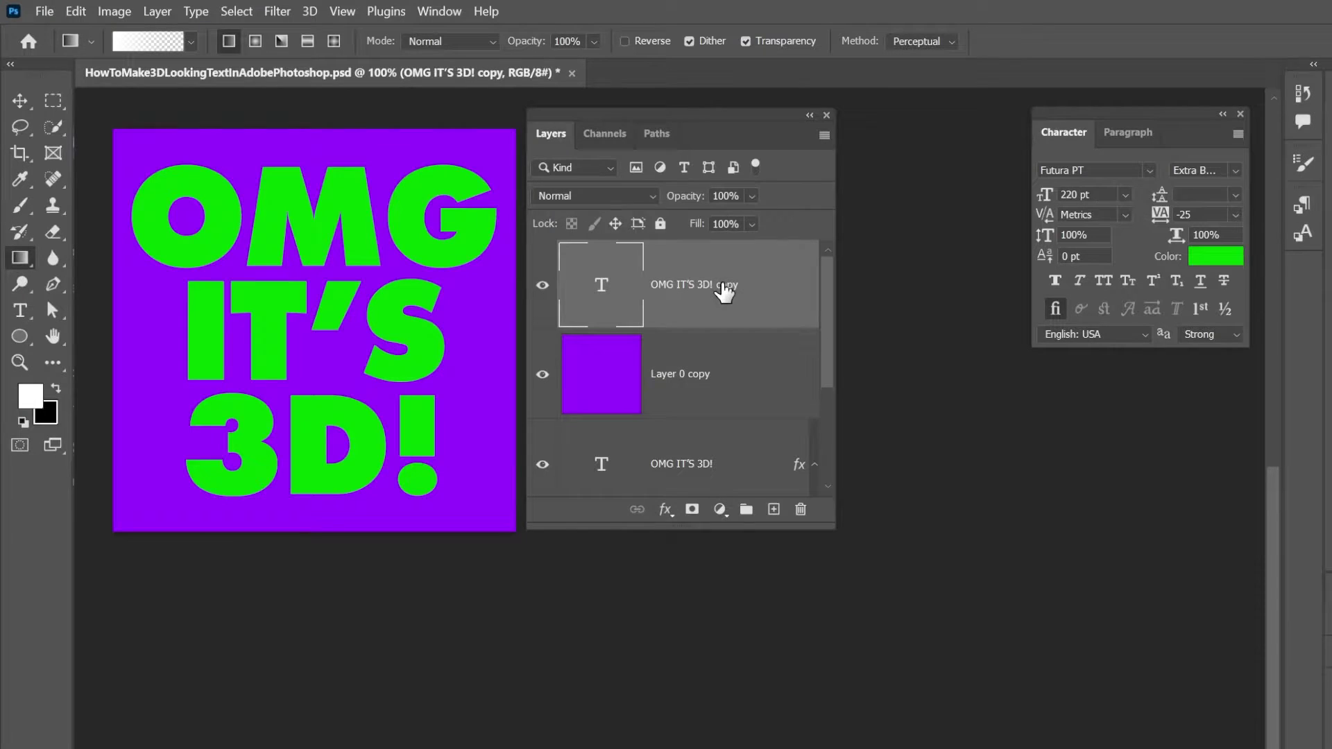
- Enable a Chisel Hard inner Bevel & Emboss with 1000% depth, 7 px size and 0 px soften
double_click(780, 290)
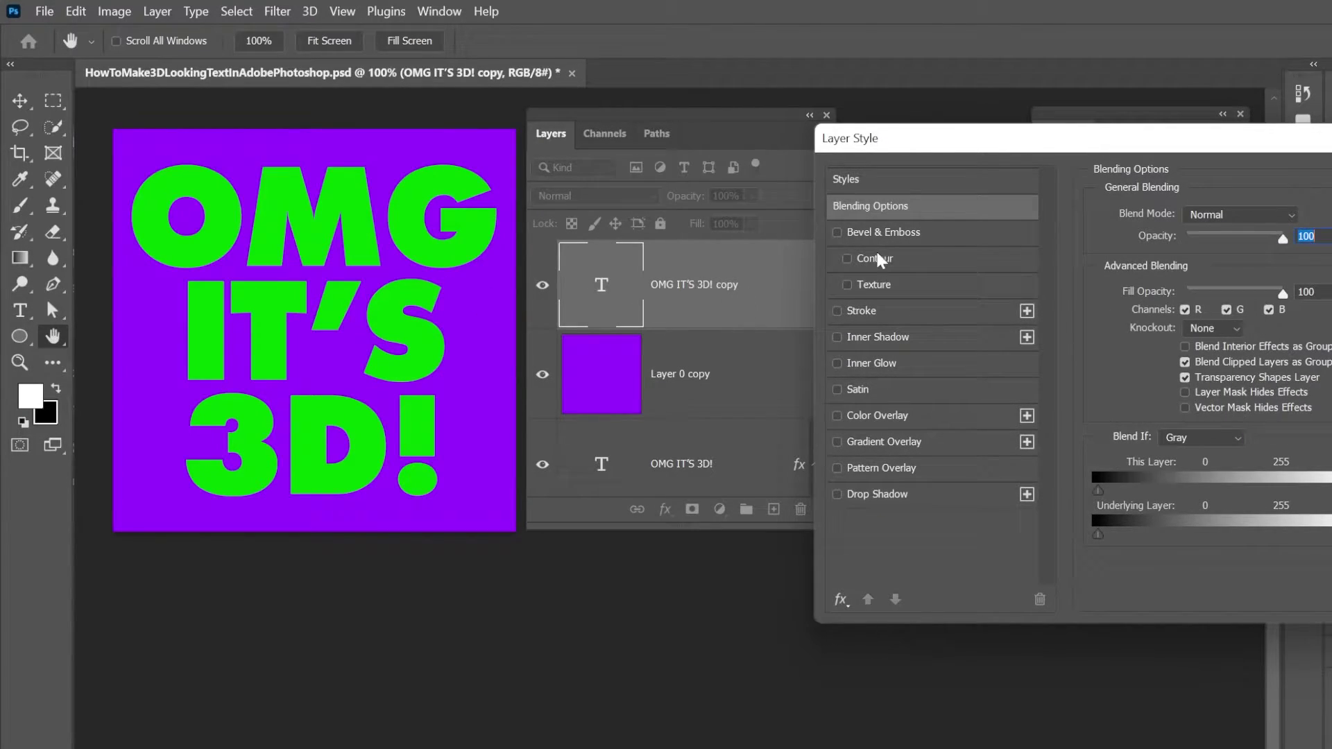
click(843, 231)
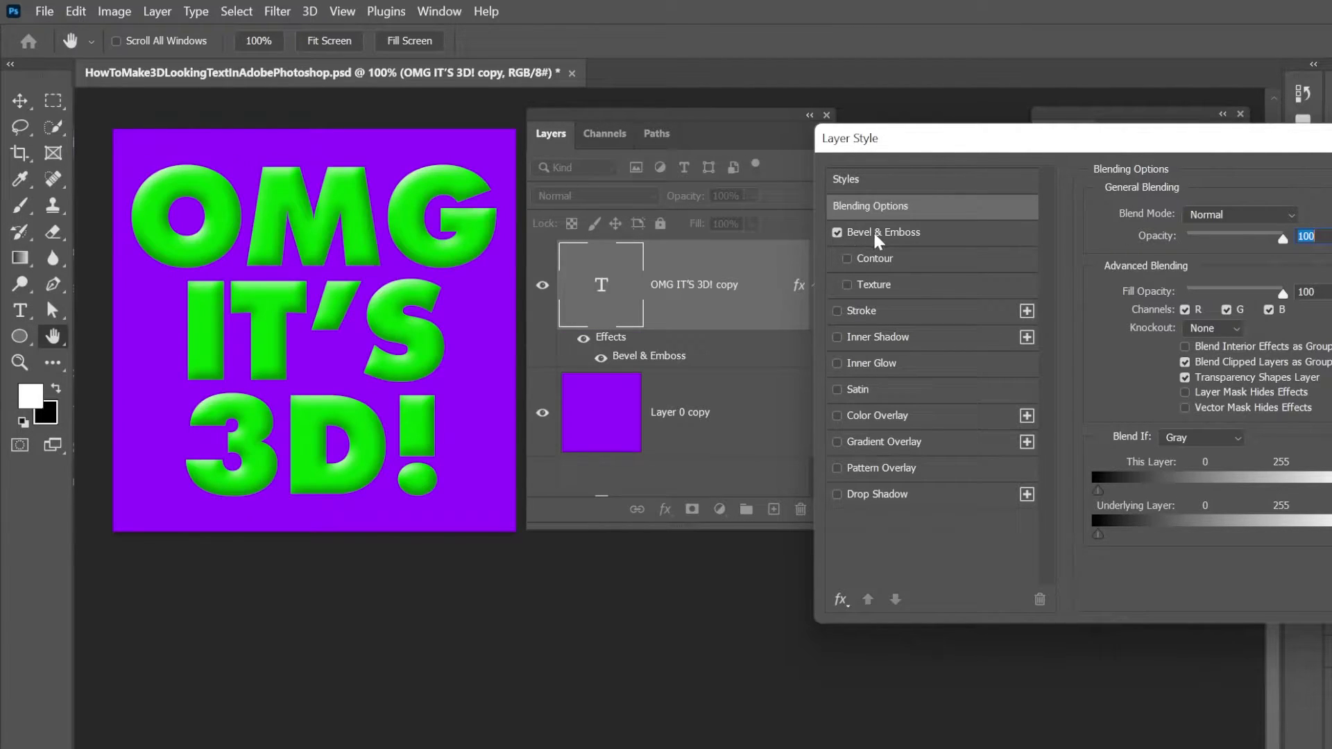
click(929, 233)
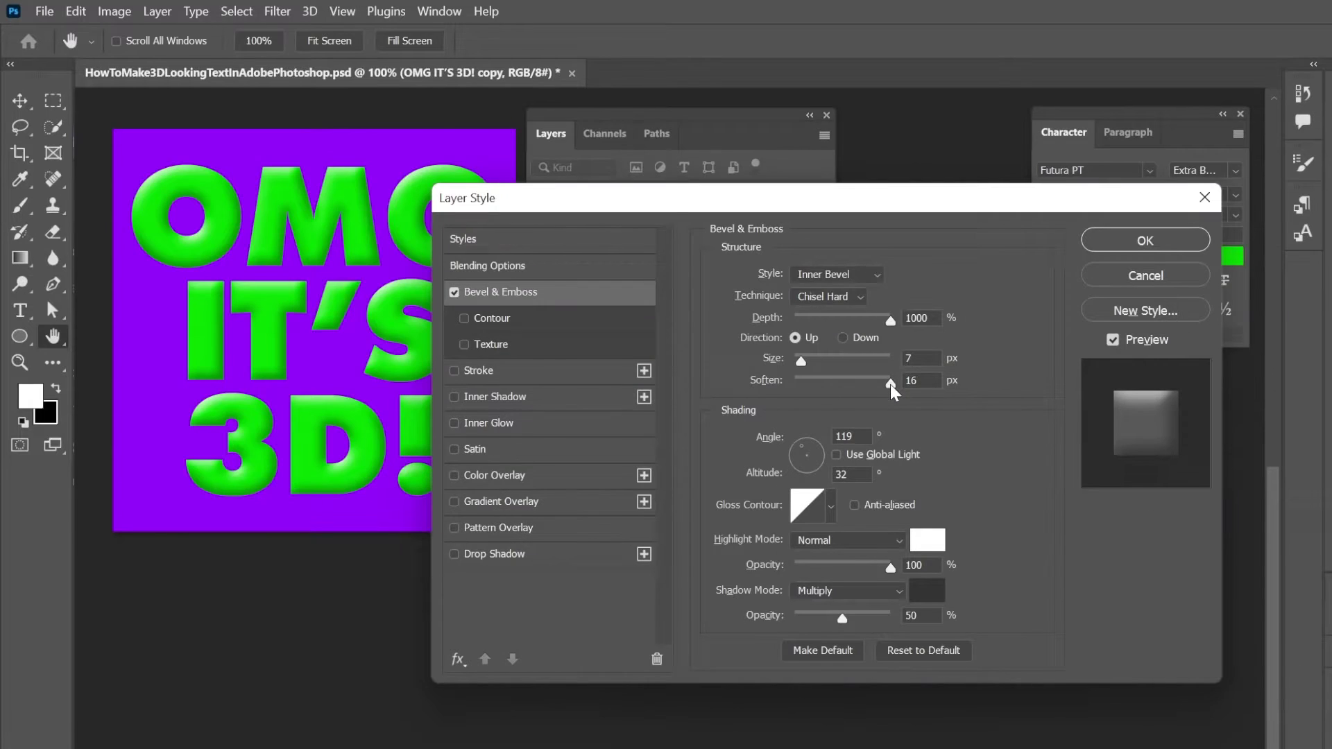
drag(889, 384, 710, 383)
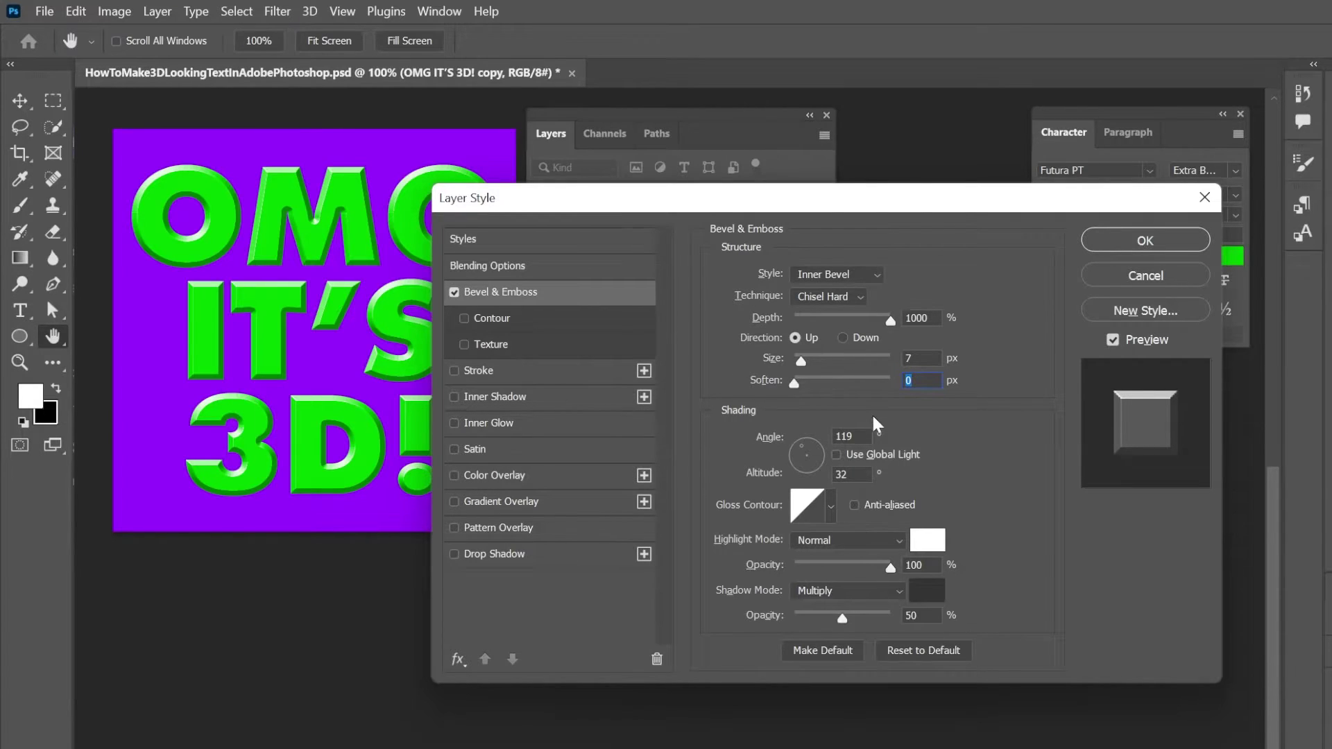
drag(794, 384, 730, 369)
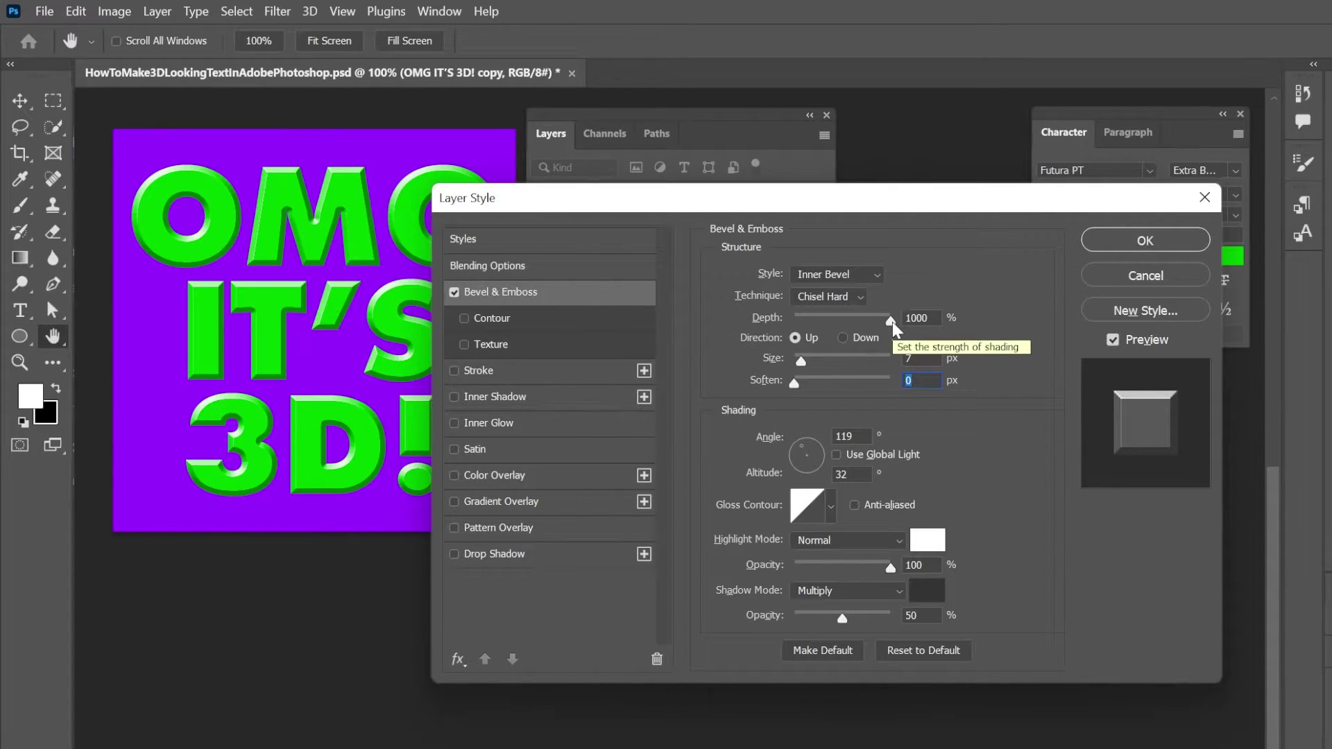
drag(893, 323, 985, 332)
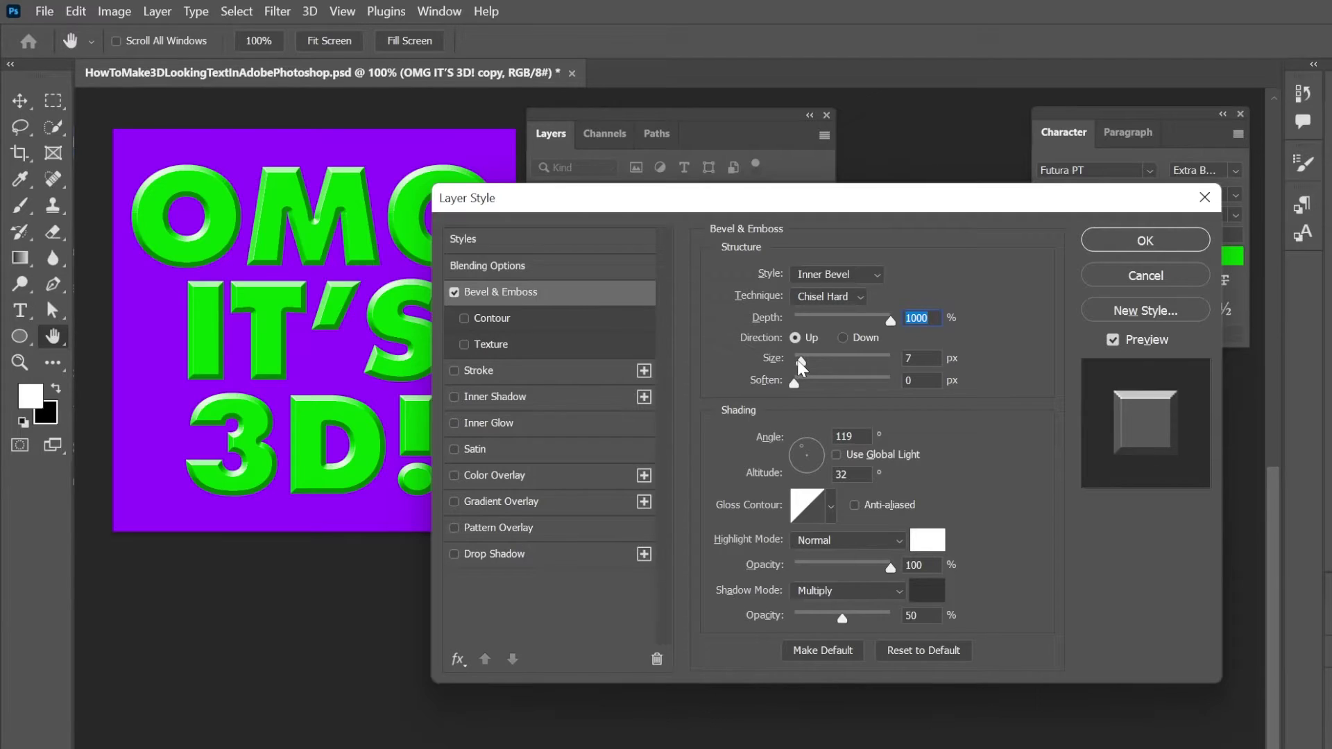
drag(797, 360, 800, 362)
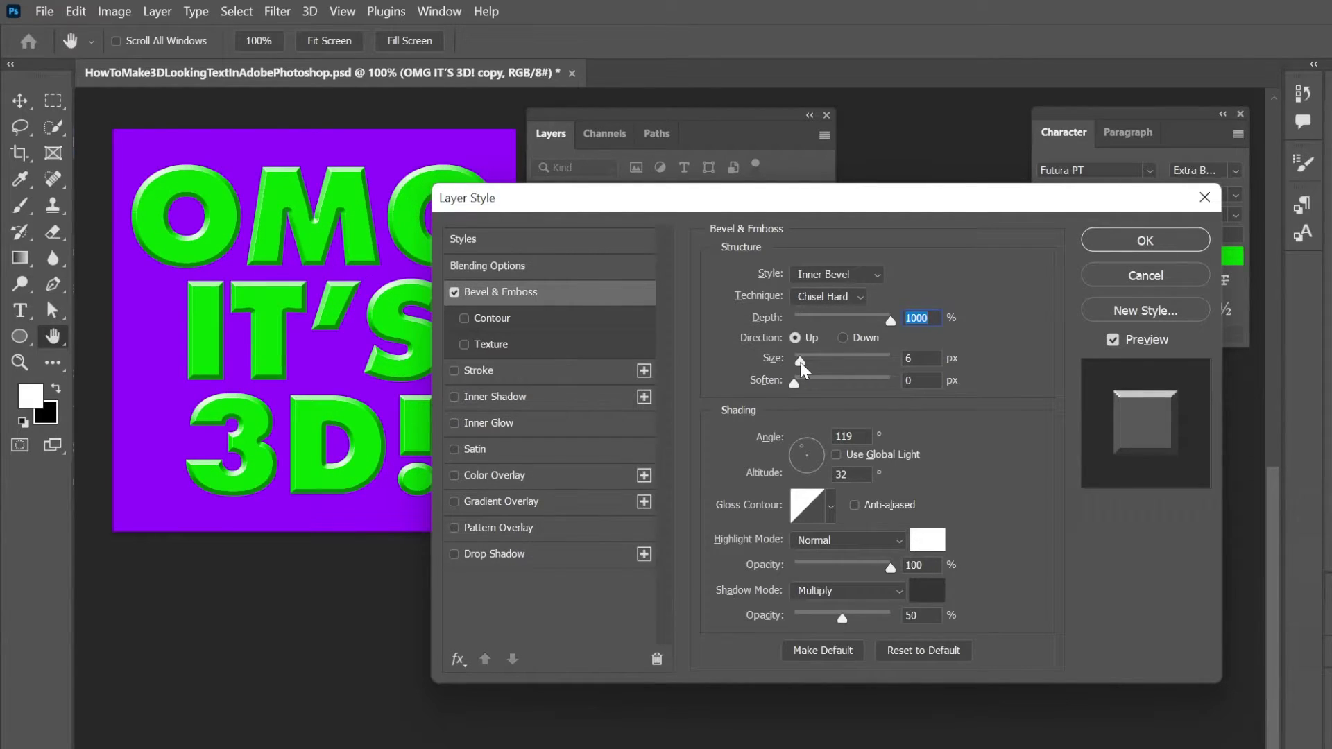
text(7)
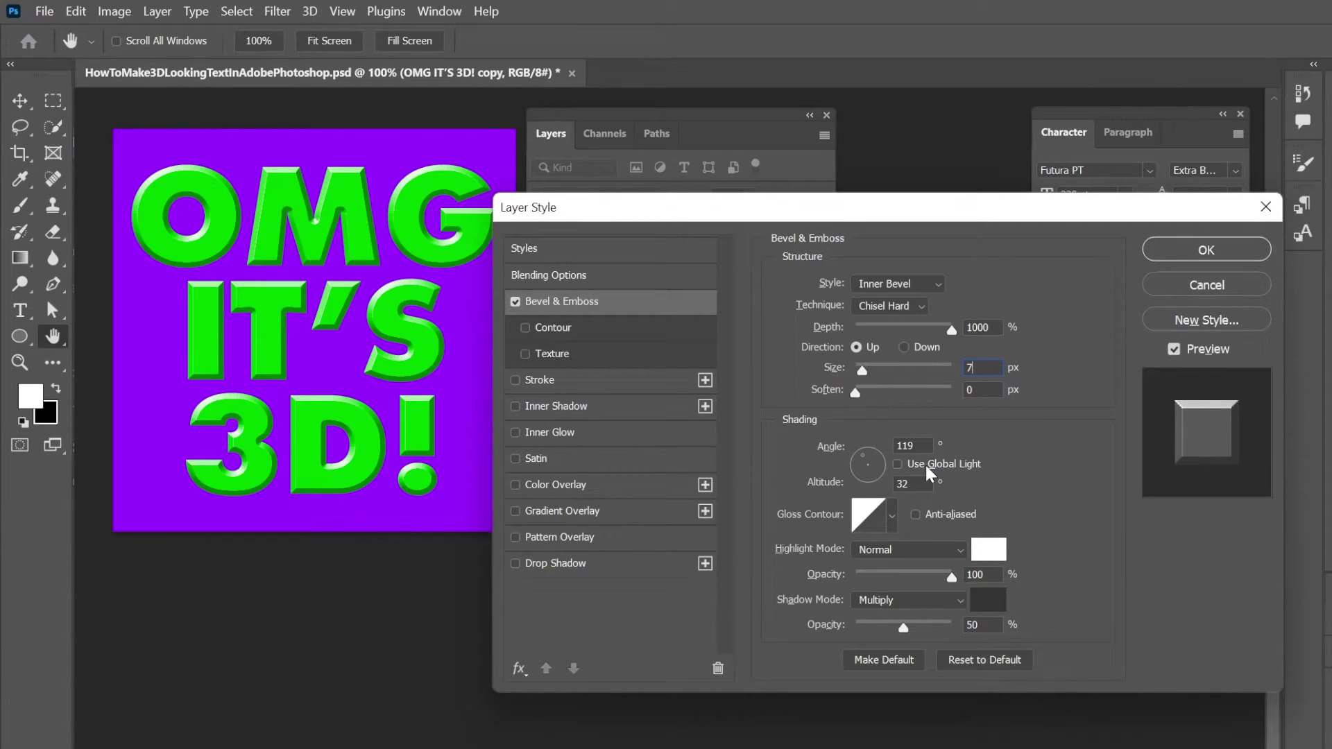
- Set the bevel shading dial to Angle 124° and Altitude 21°
click(874, 469)
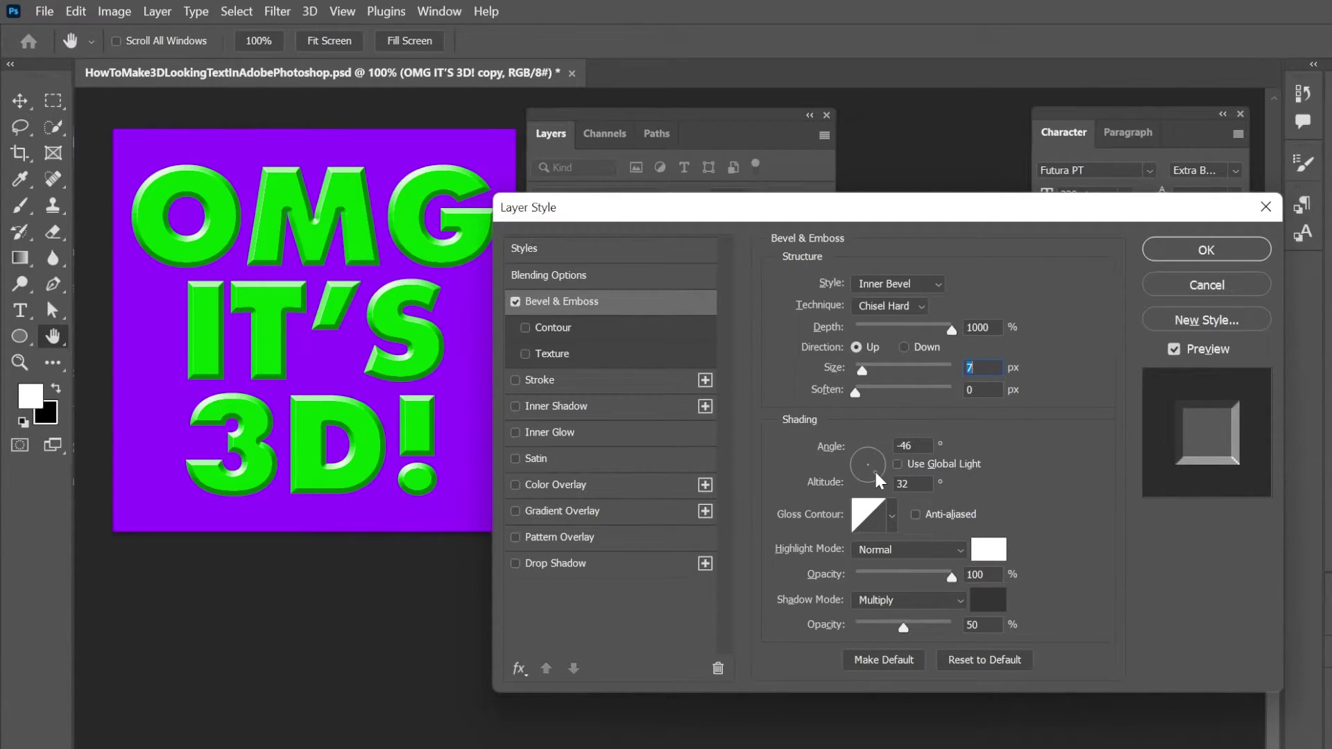
drag(873, 469, 859, 451)
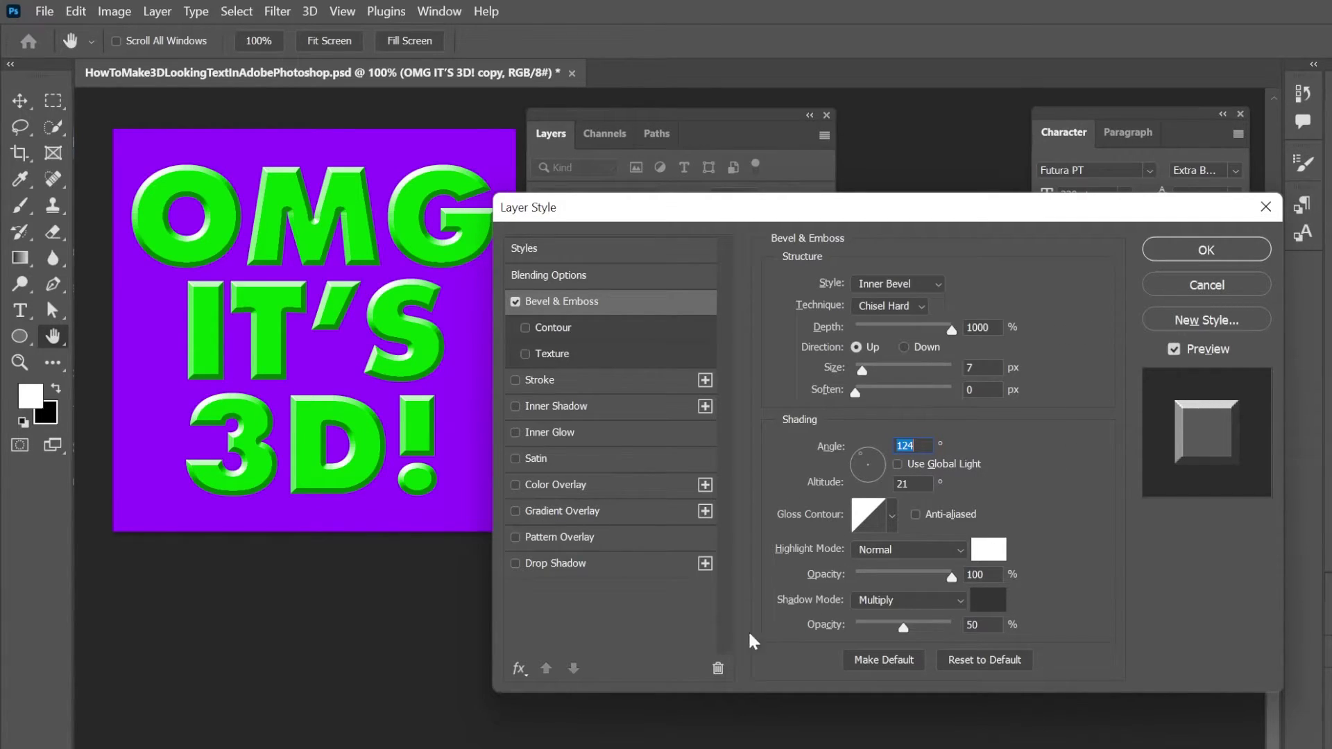
- Add an Inner Shadow and give it a dark burgundy colour
click(587, 412)
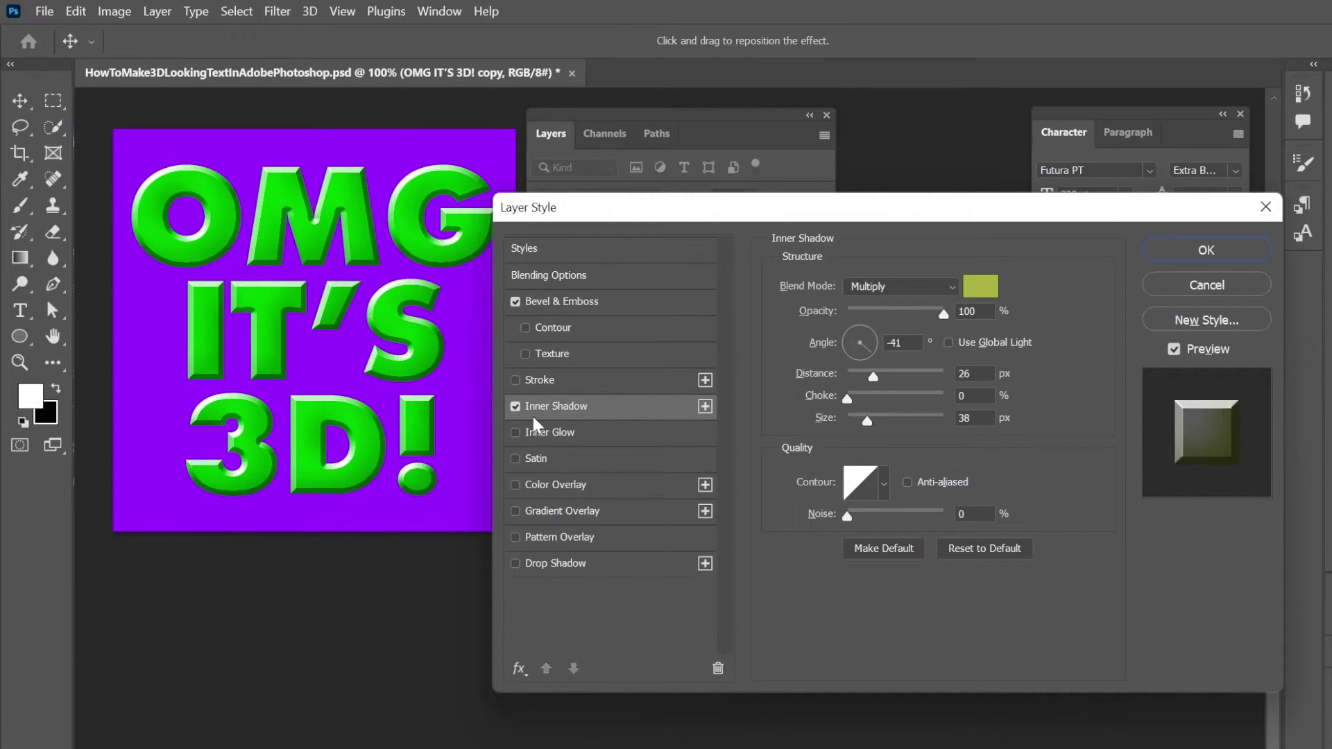
click(981, 289)
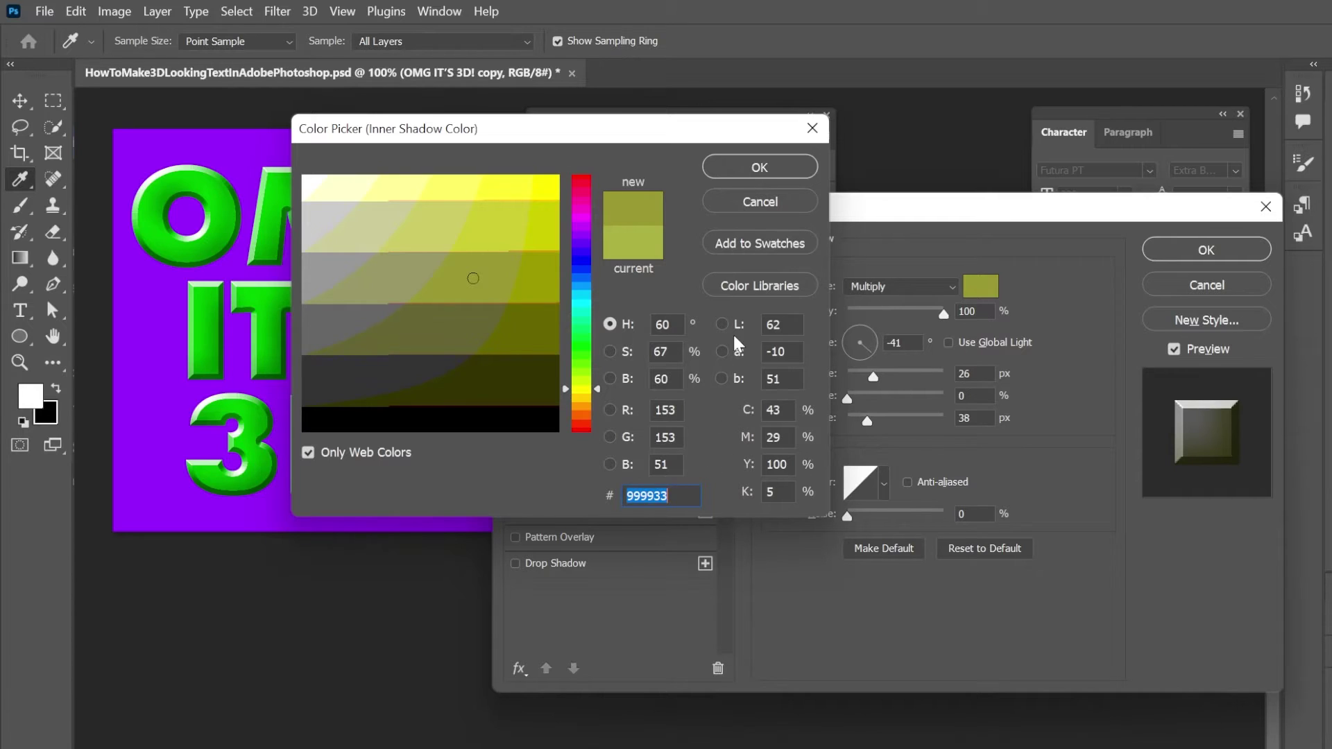
click(576, 190)
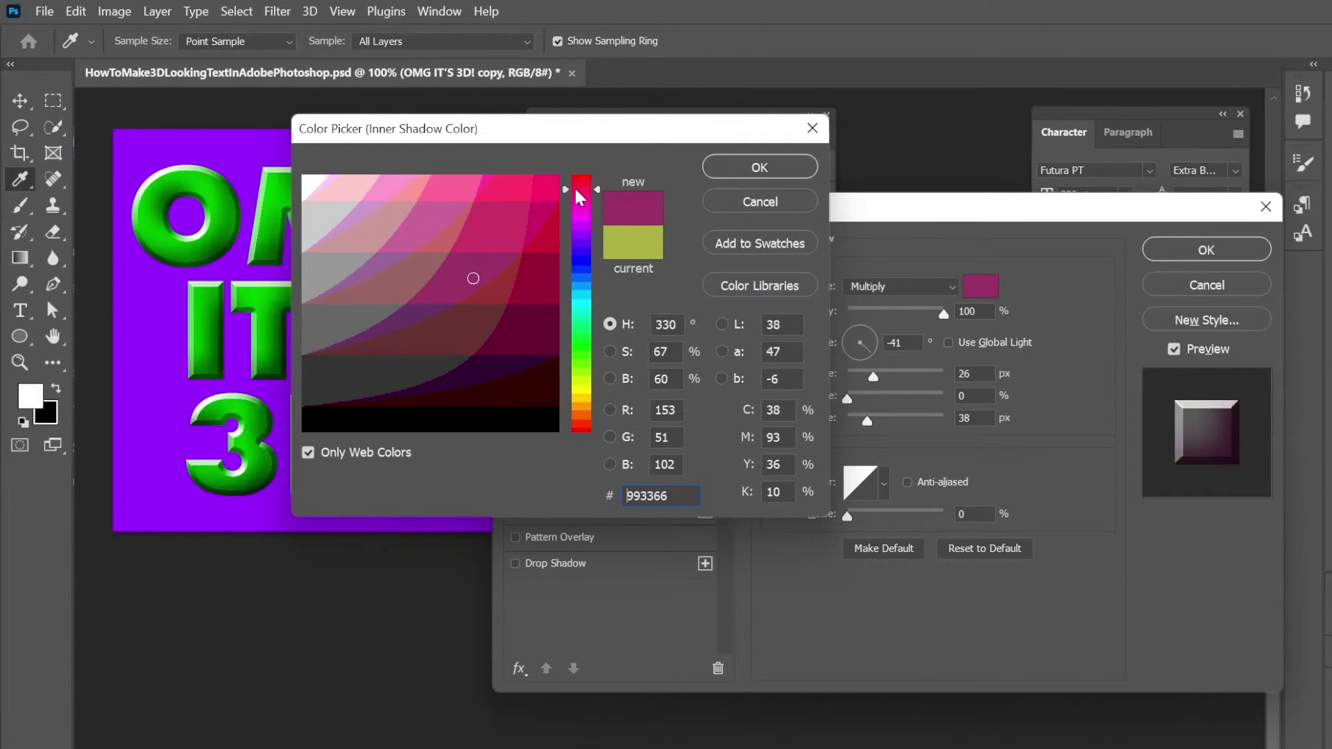
click(527, 326)
click(722, 168)
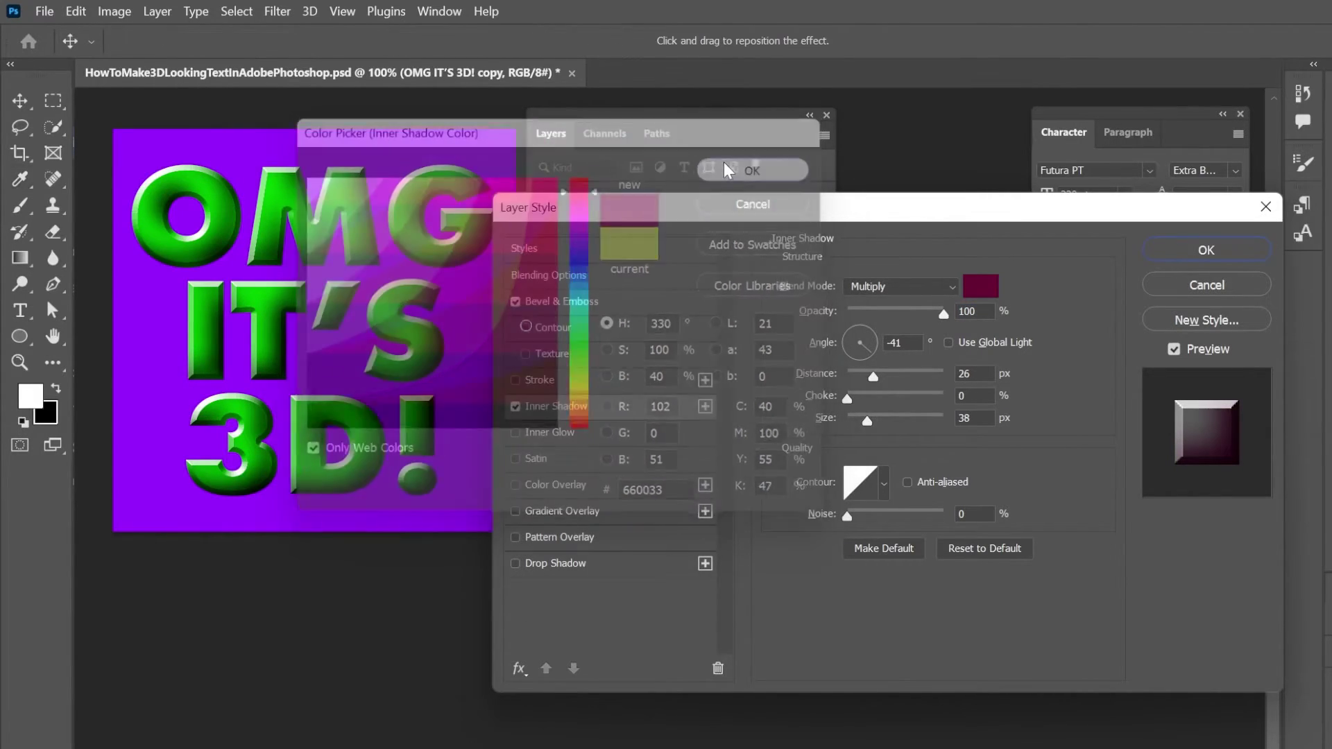
- Set the inner shadow to Multiply blend mode at 27% opacity
drag(935, 315, 872, 320)
click(888, 282)
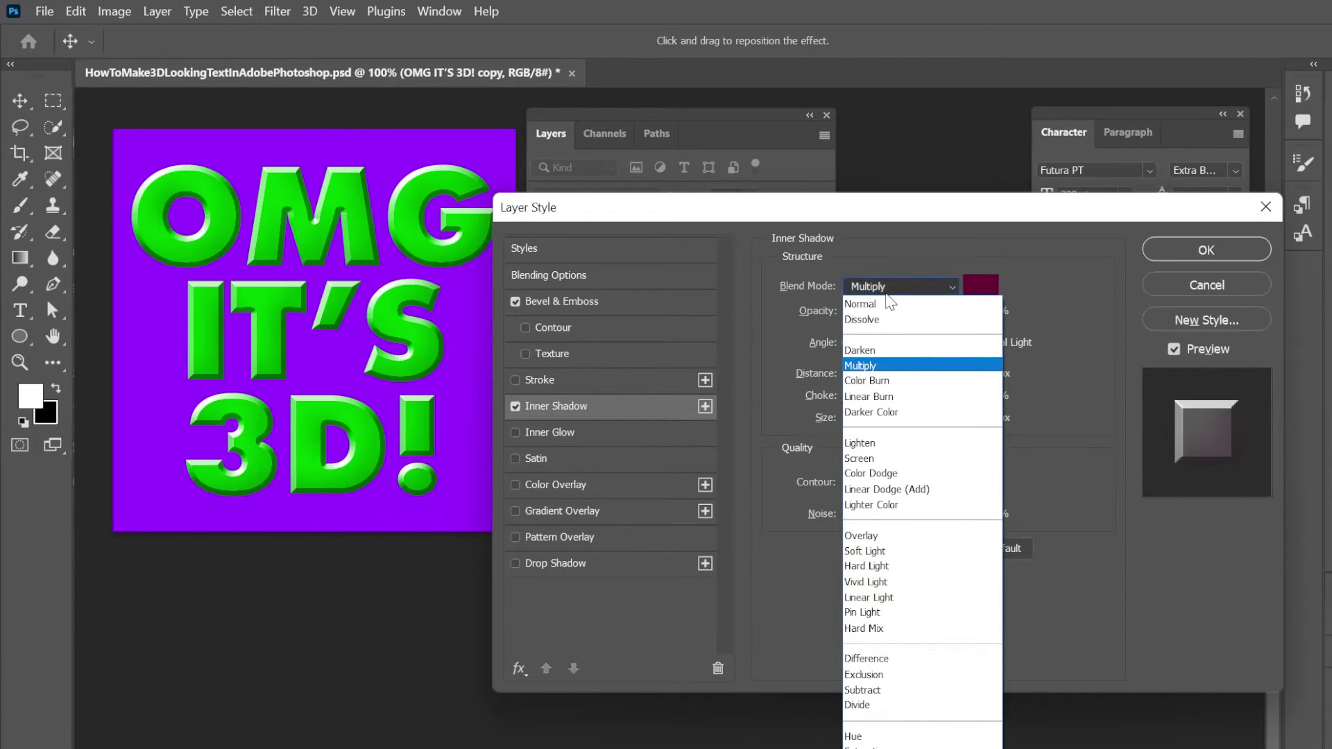
click(885, 305)
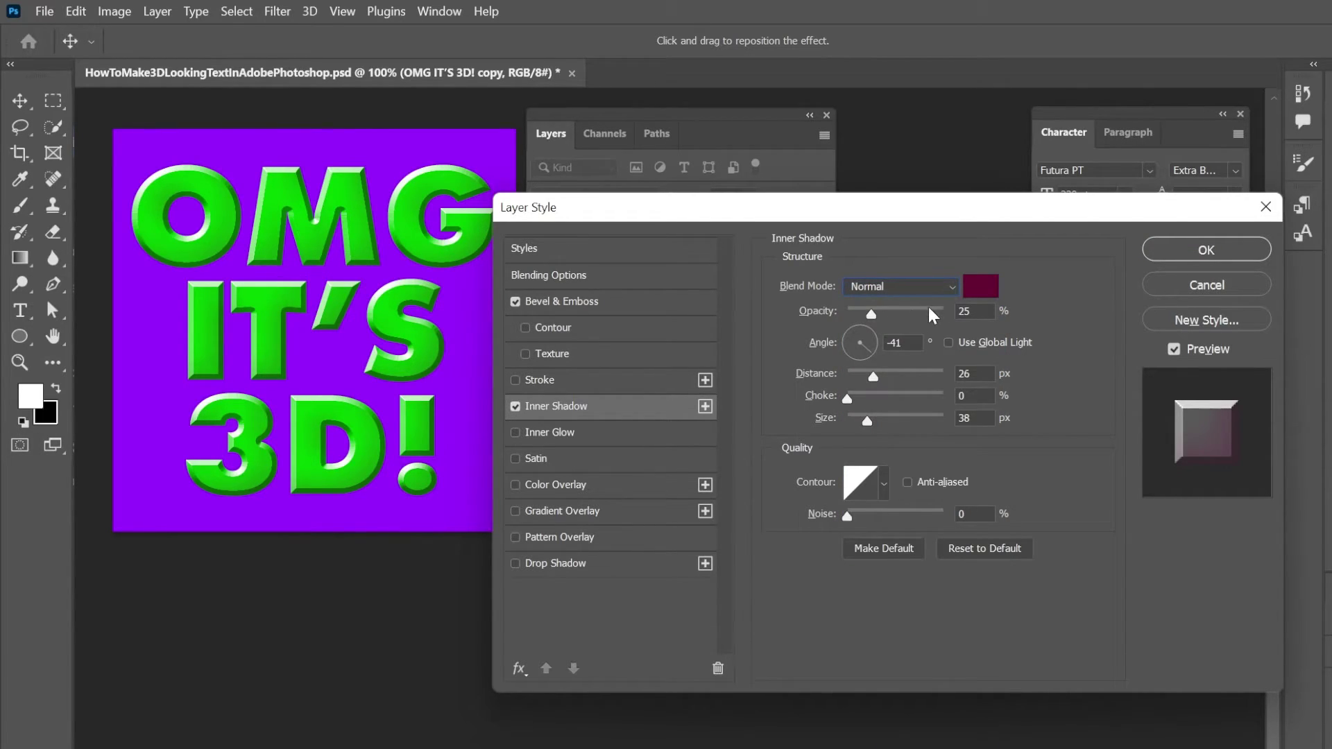
drag(926, 310, 923, 308)
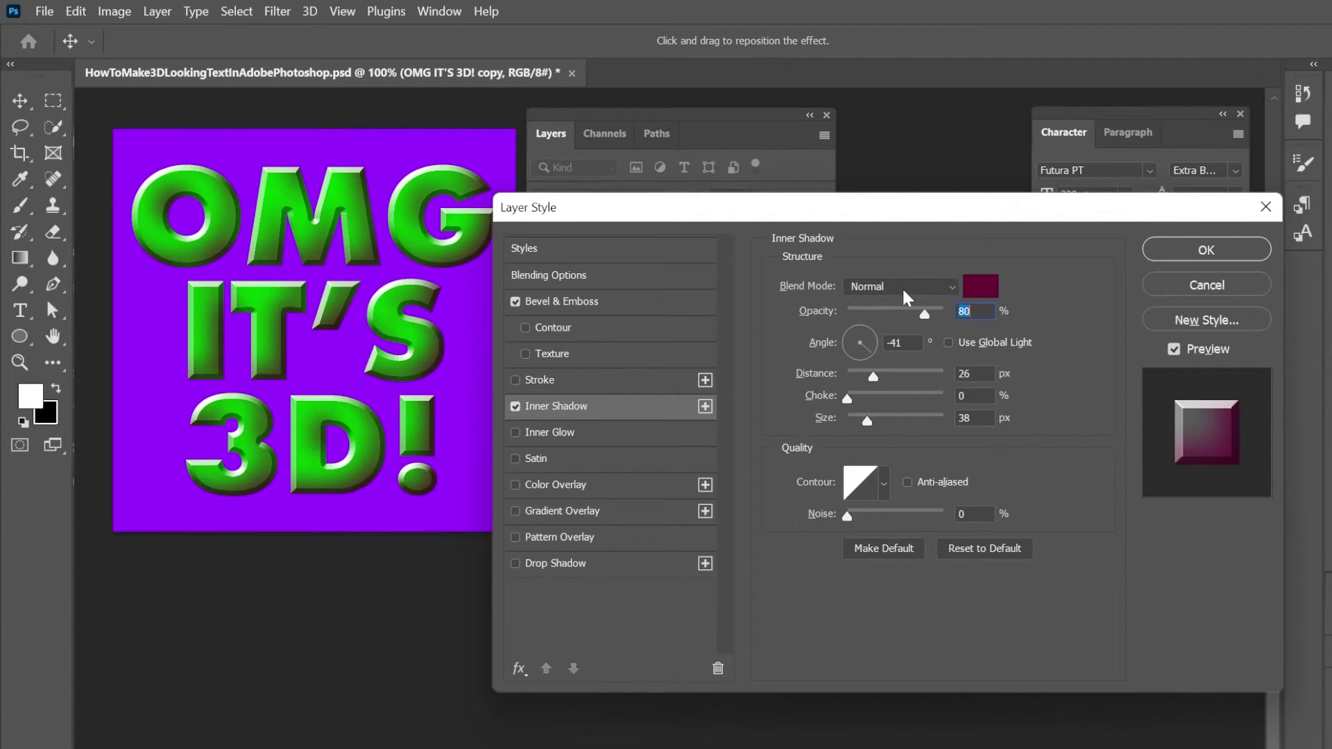
click(899, 285)
click(860, 360)
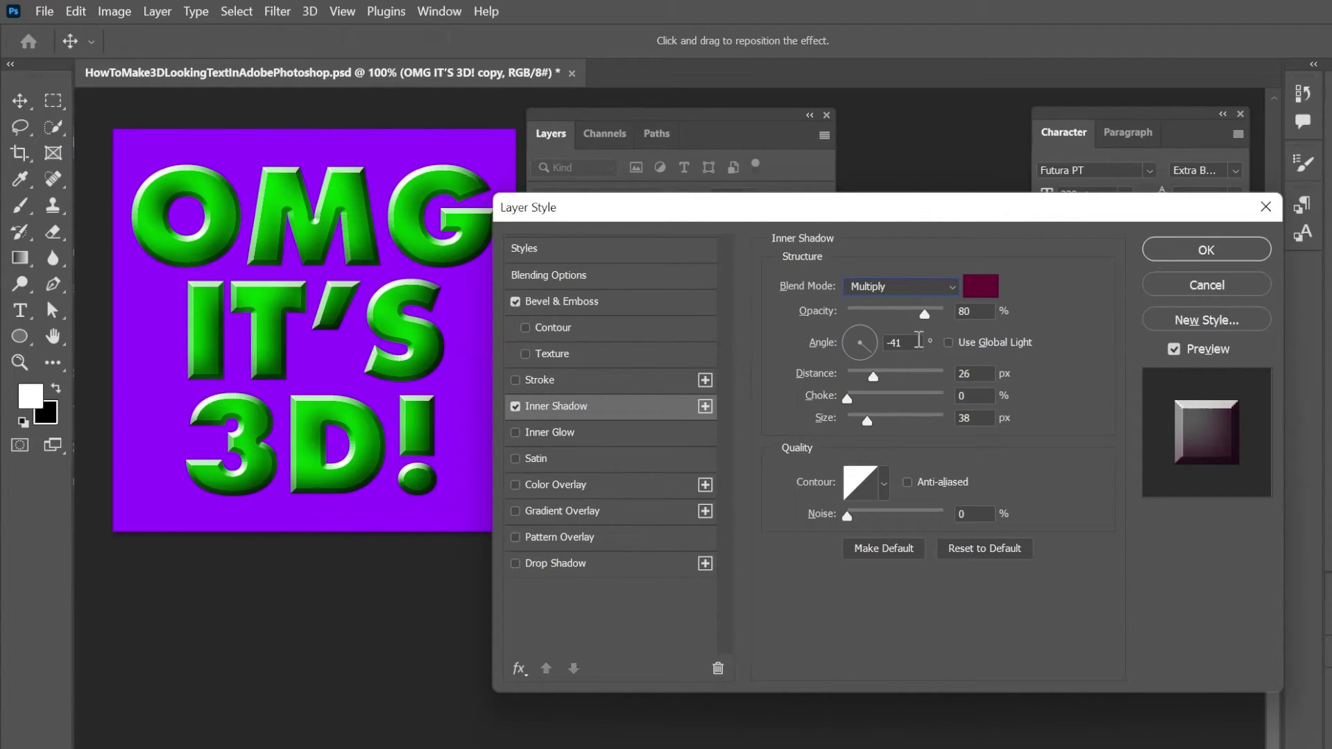
drag(929, 314, 873, 318)
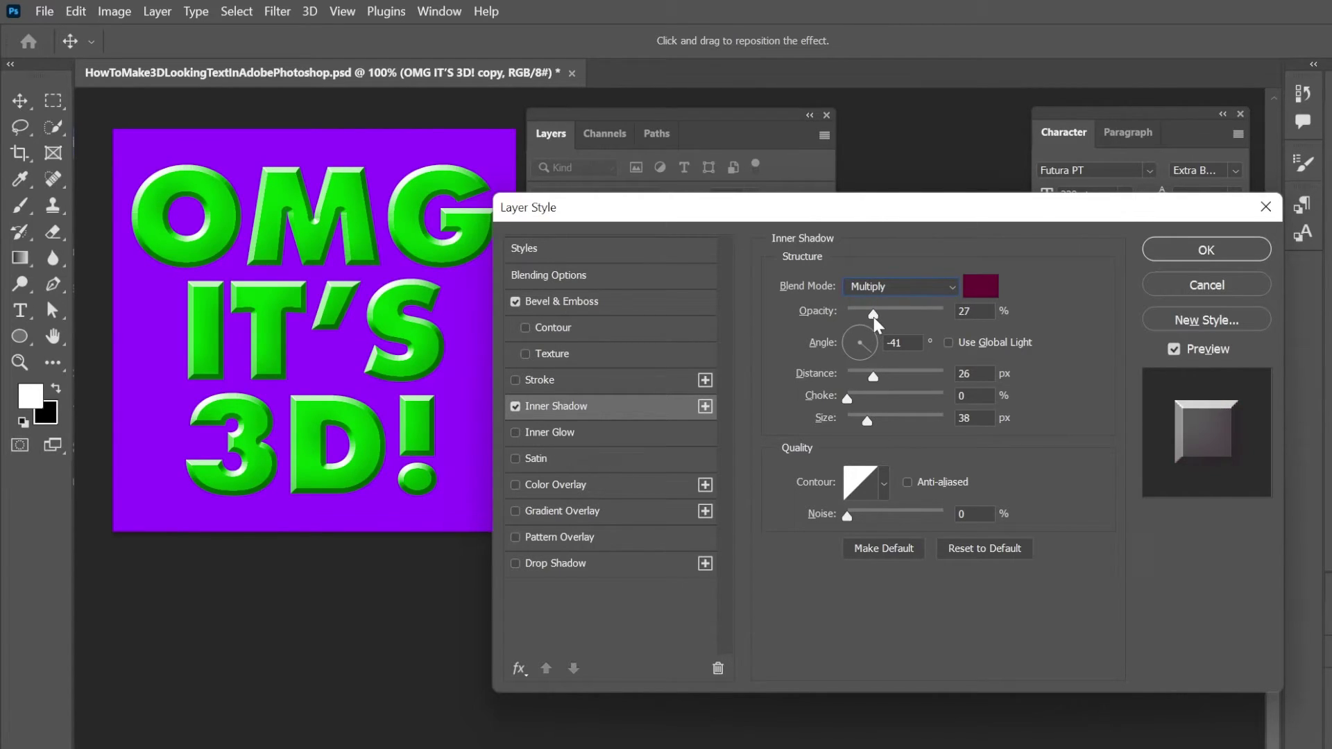
key(Tab)
- Turn on Drop Shadow and set its size to 21 px and opacity to about 64%
click(569, 560)
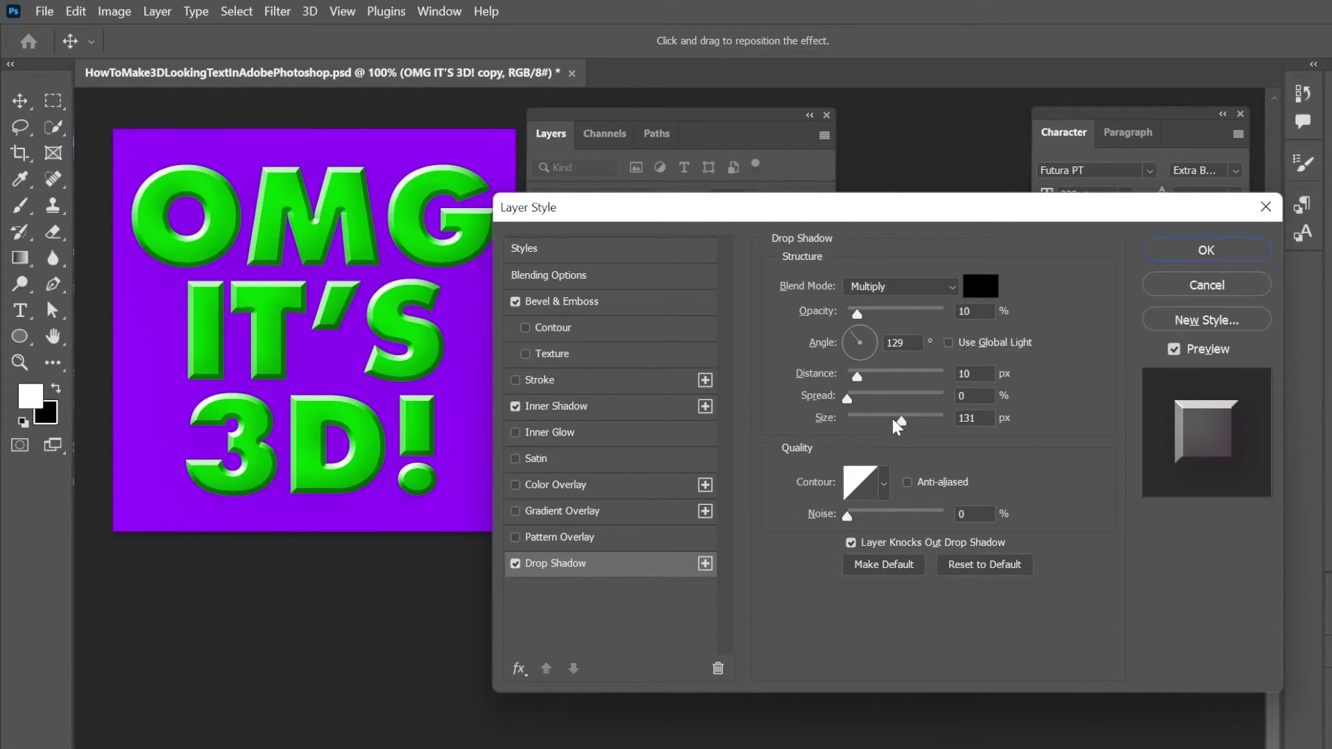
mouse_move(901, 420)
mouse_down()
mouse_move(846, 425)
mouse_move(876, 425)
mouse_up()
drag(858, 314, 886, 326)
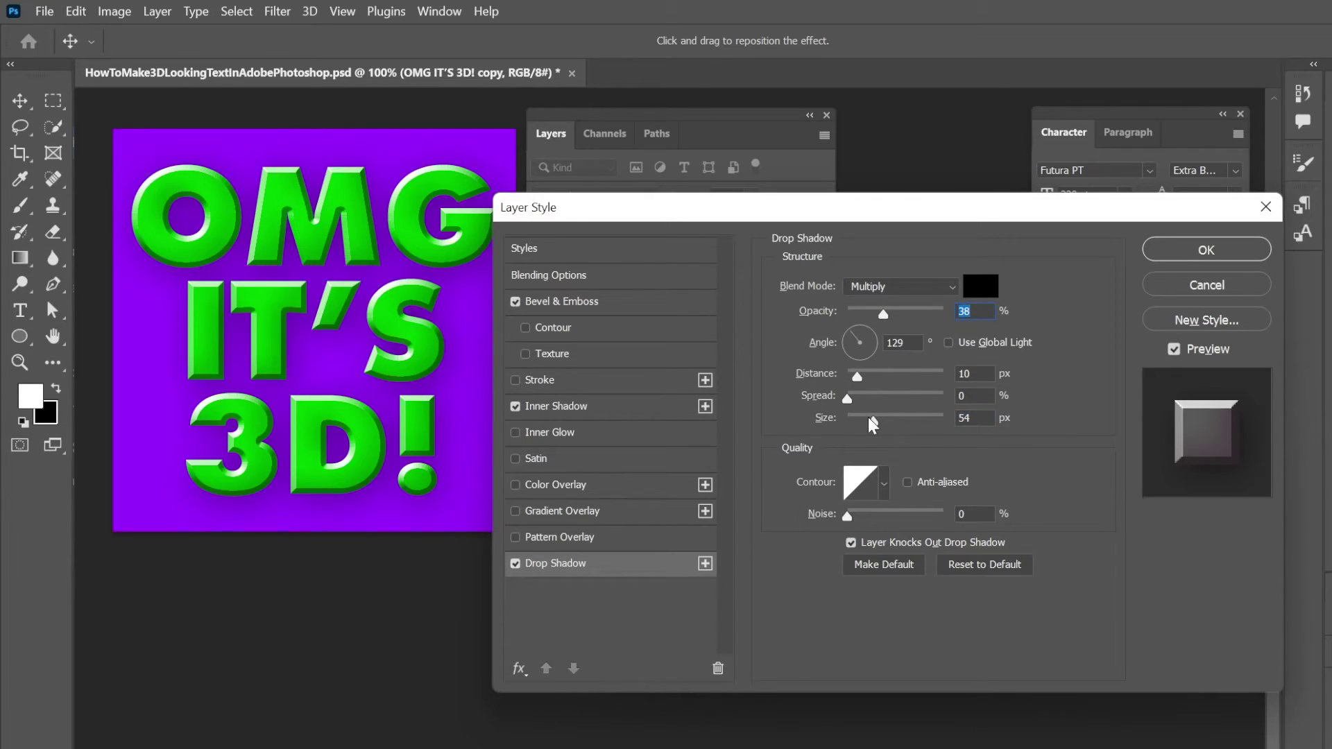
drag(873, 421, 862, 423)
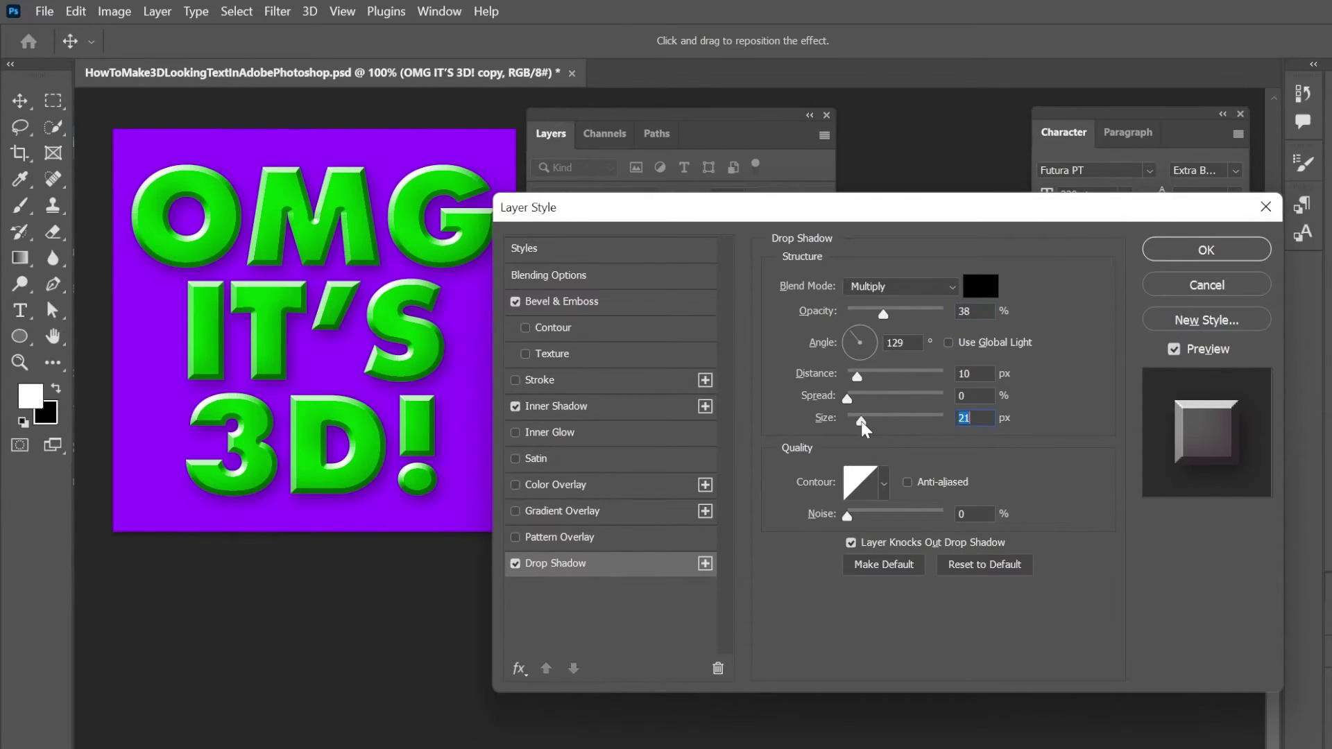
drag(883, 315, 911, 325)
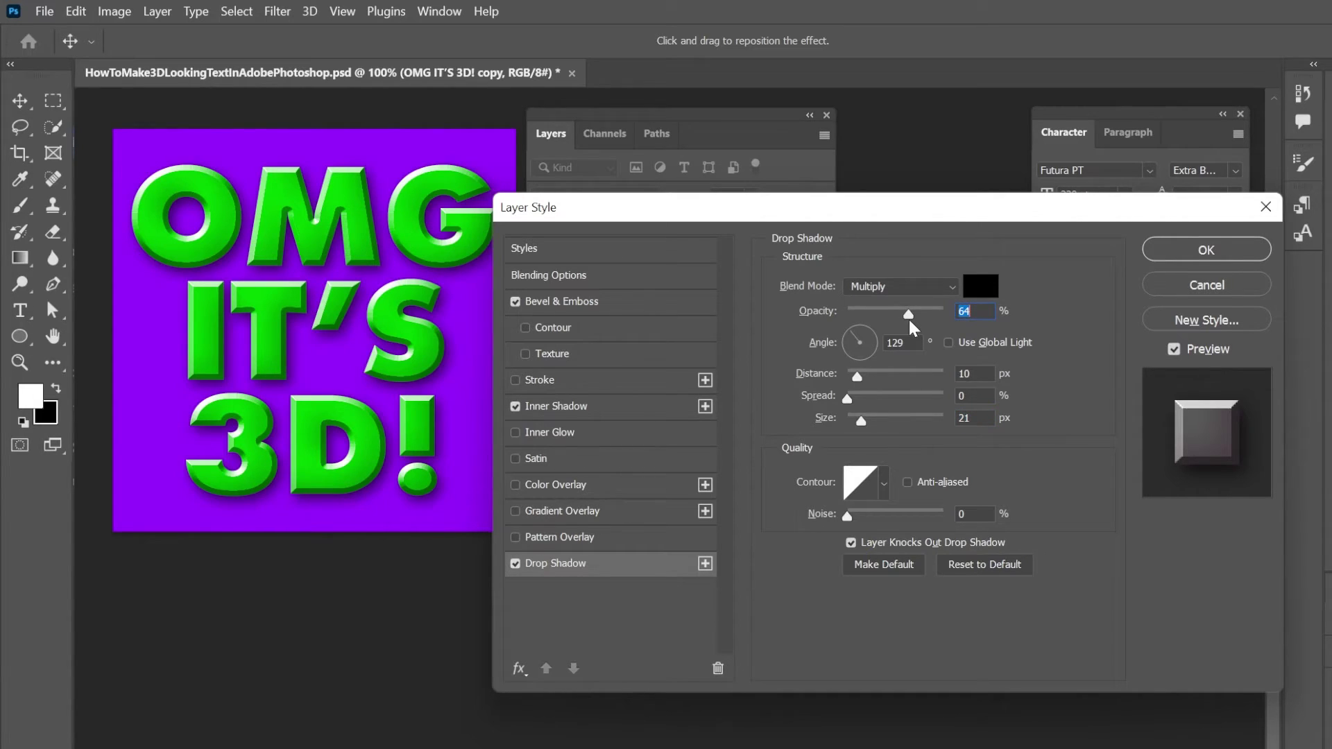
- Apply the layer style, compare the text with it hidden and shown, then select Layer 0 copy
click(1206, 250)
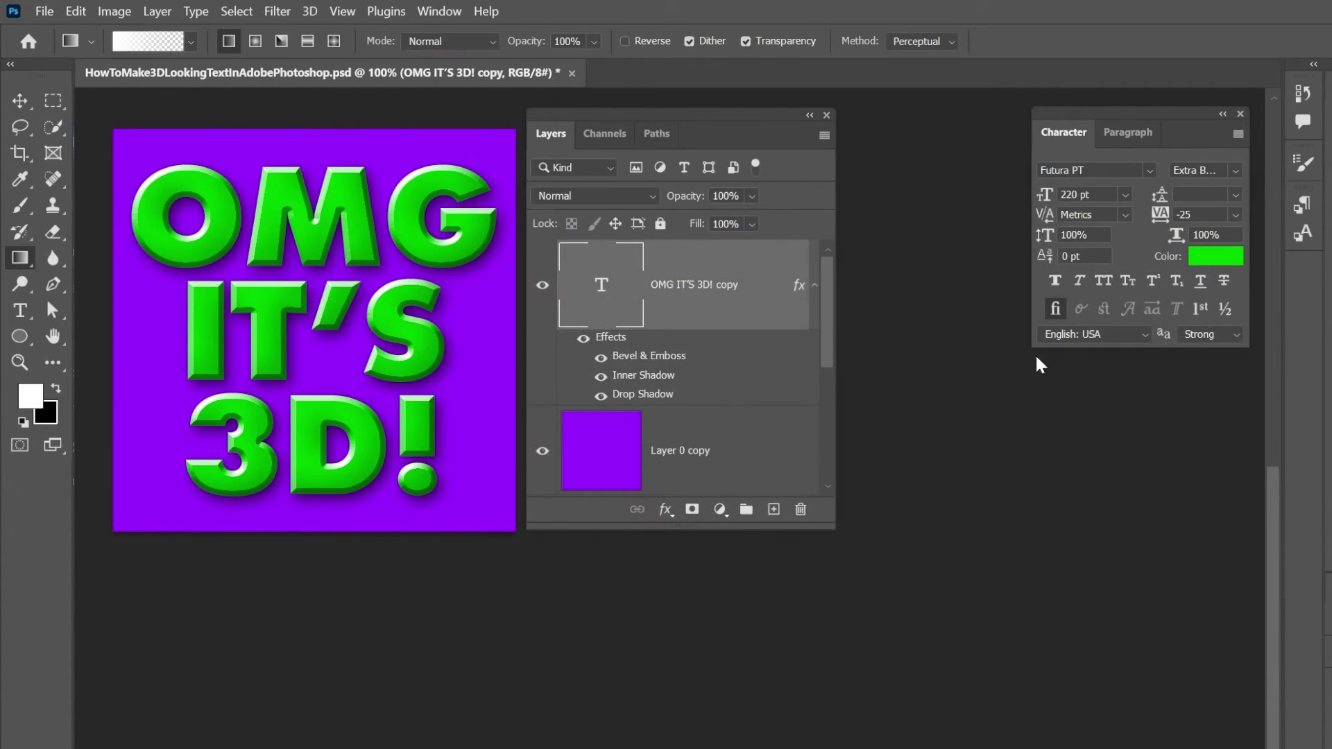
click(542, 285)
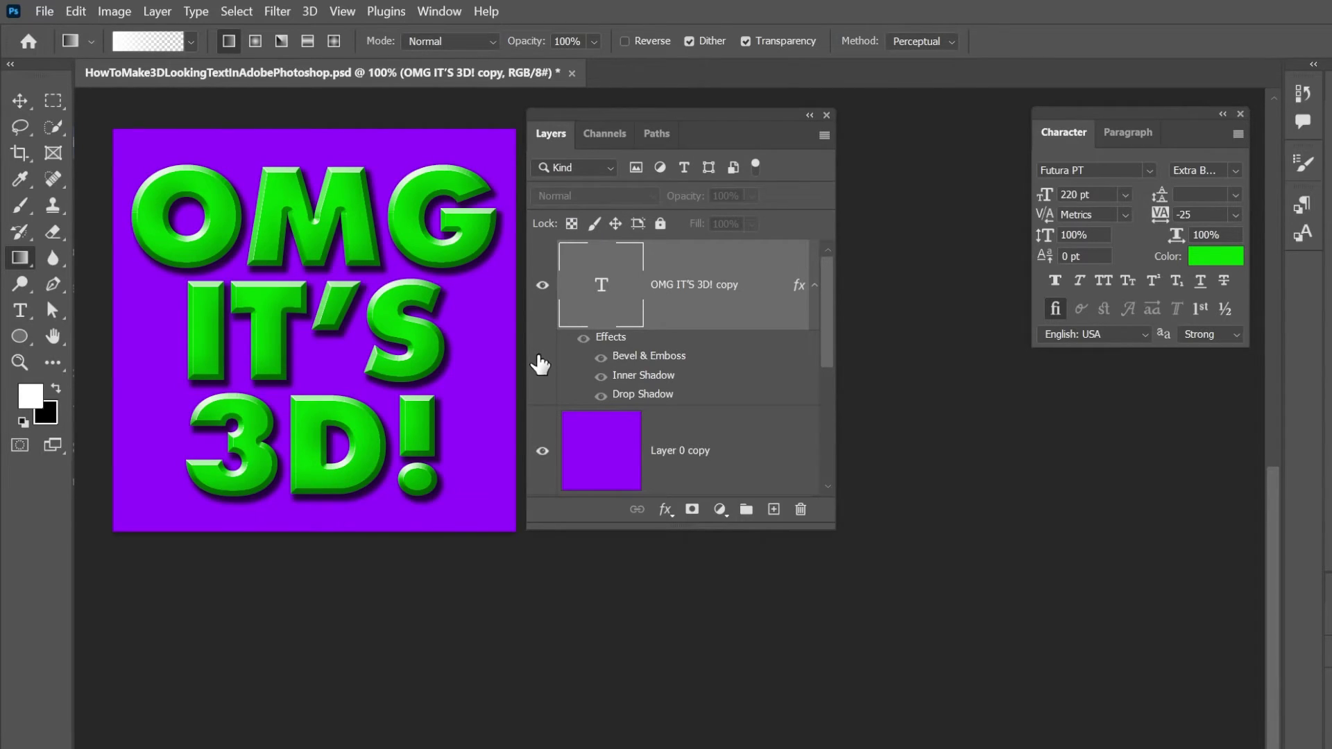
click(542, 285)
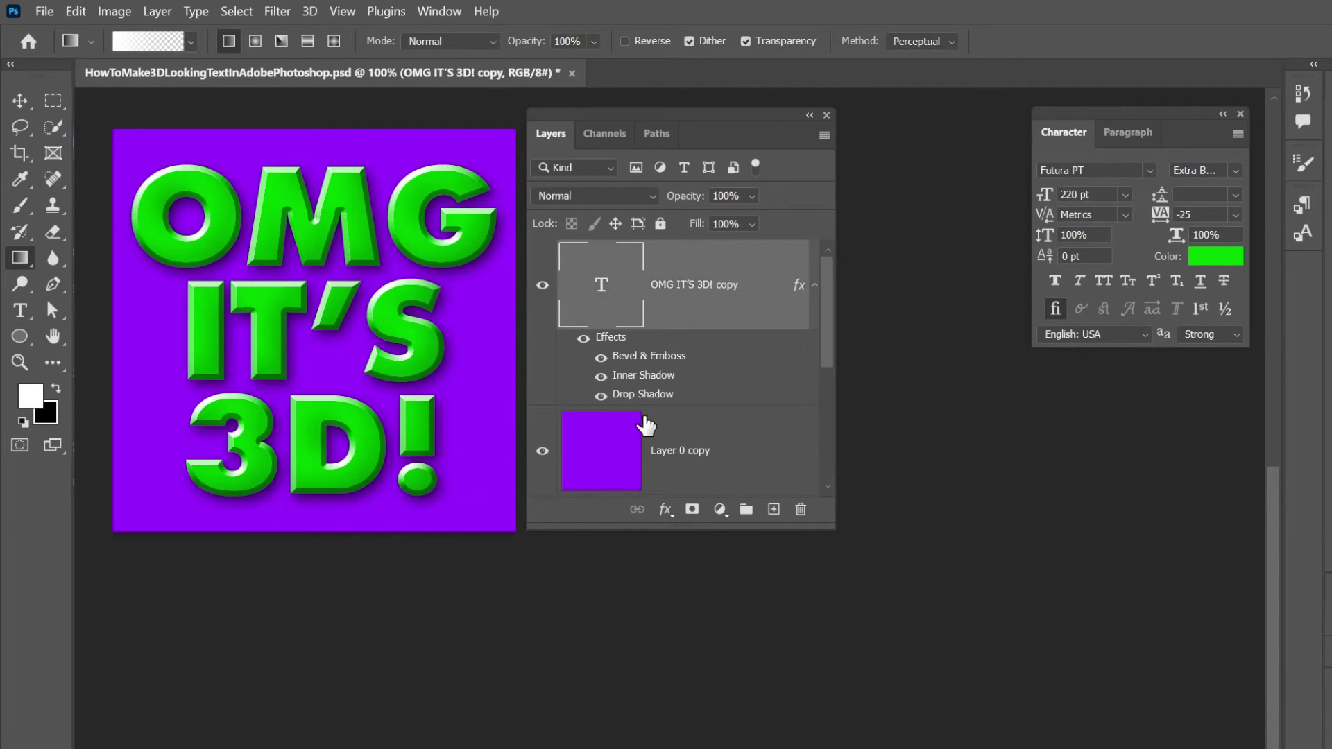
click(678, 449)
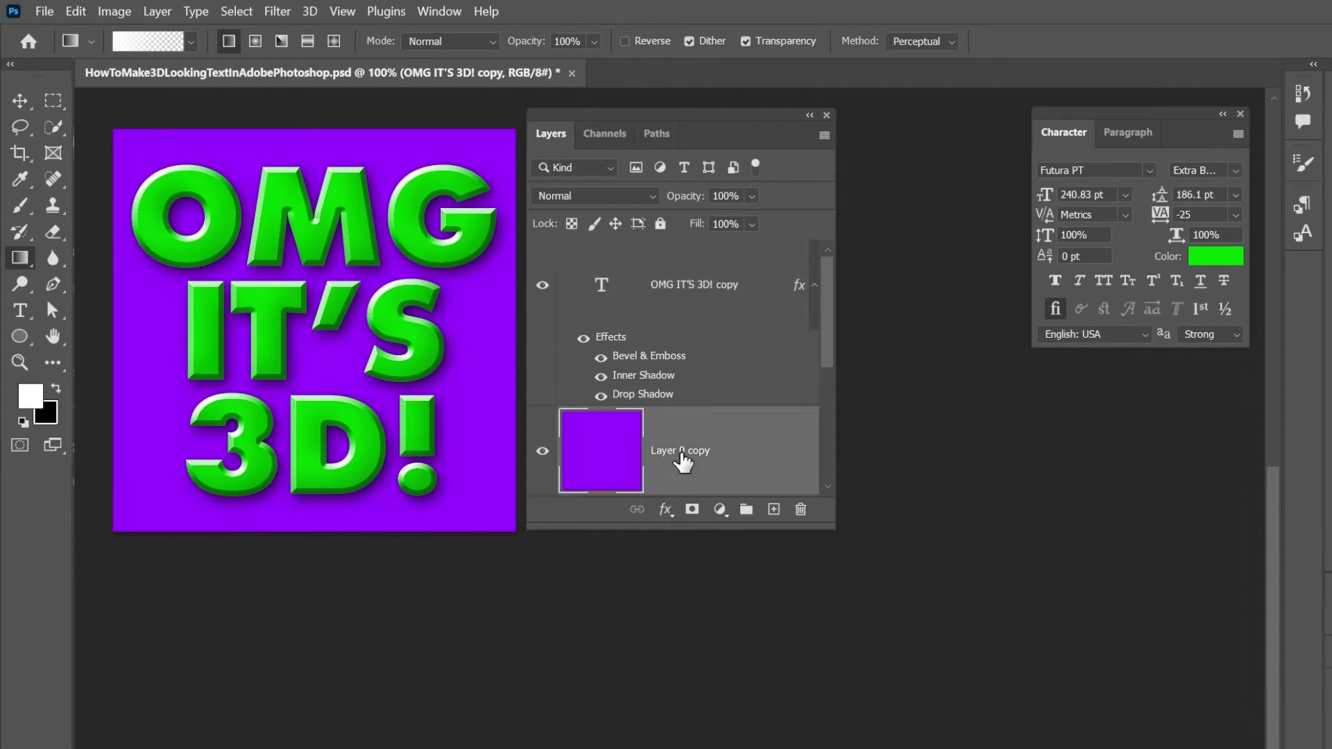
click(541, 452)
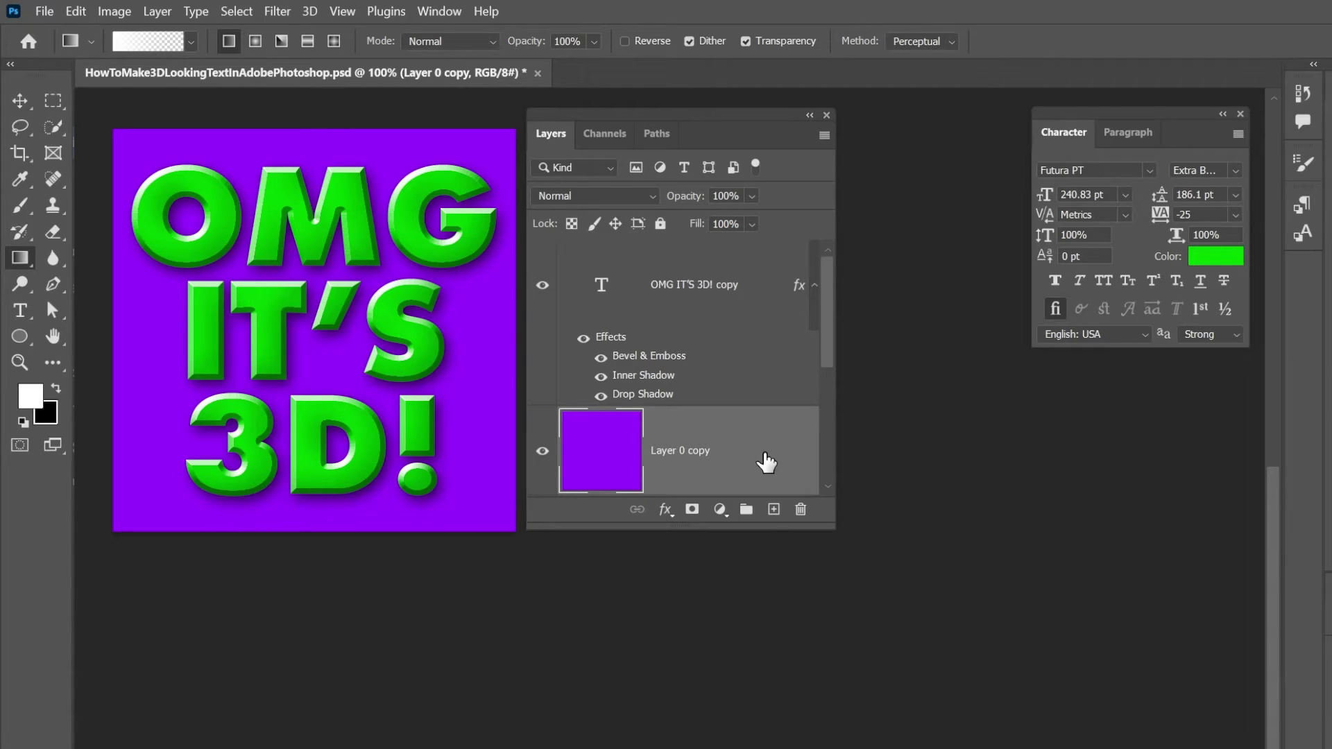
- Create Layer 1, fill it with a white diagonal gradient from top-left, and blend it as Overlay
click(772, 514)
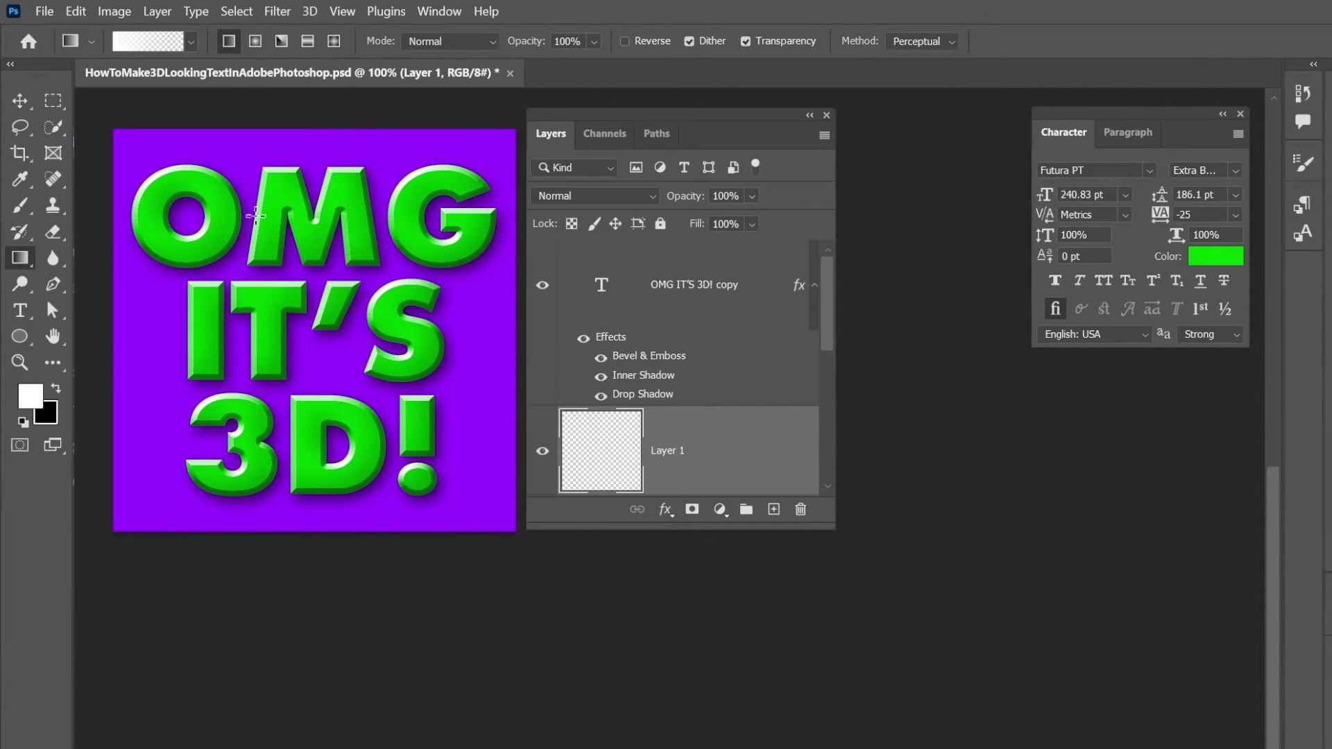
drag(122, 132, 498, 516)
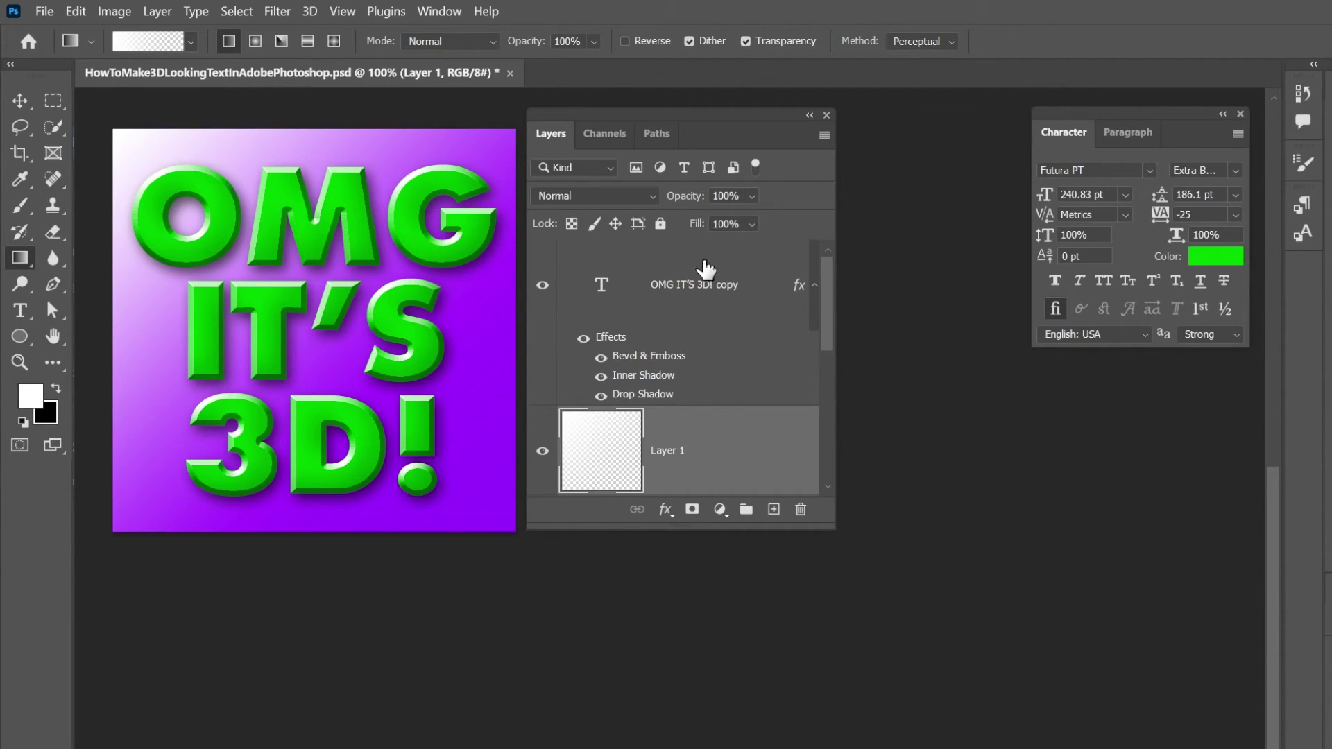
click(599, 193)
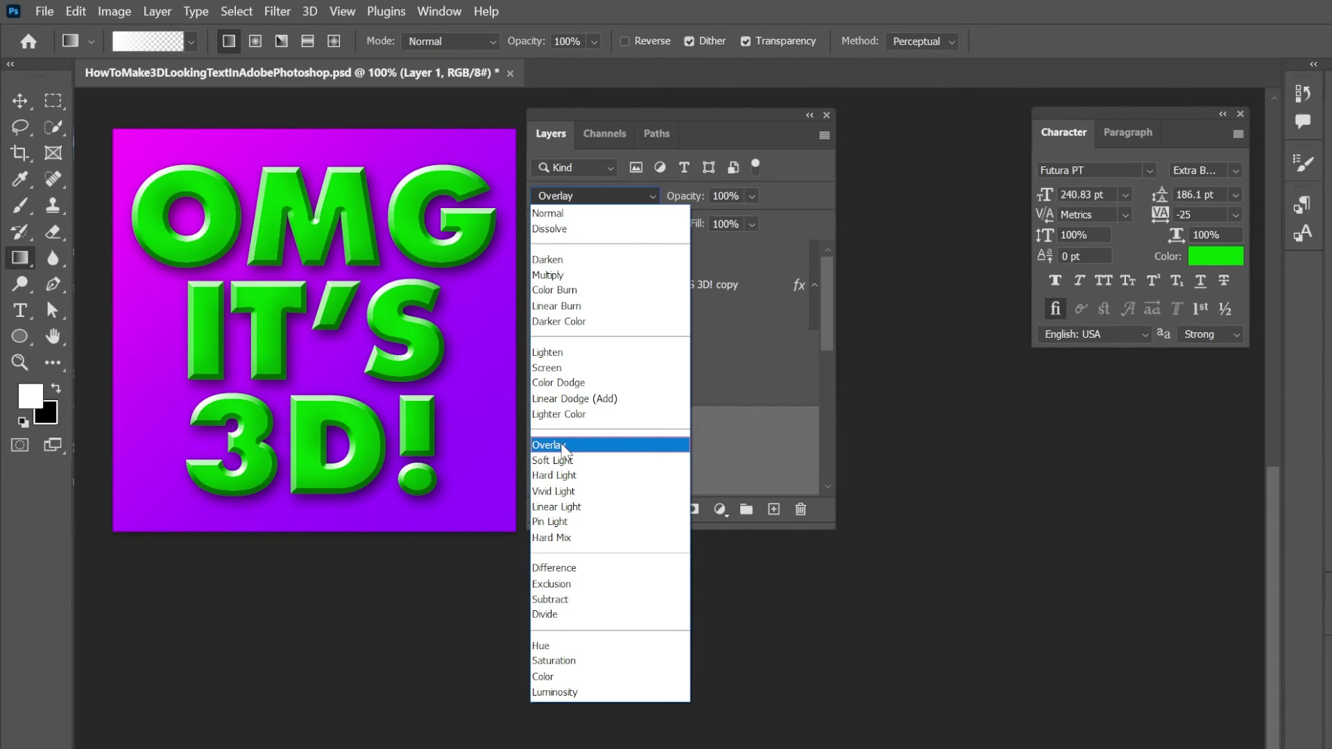
click(563, 448)
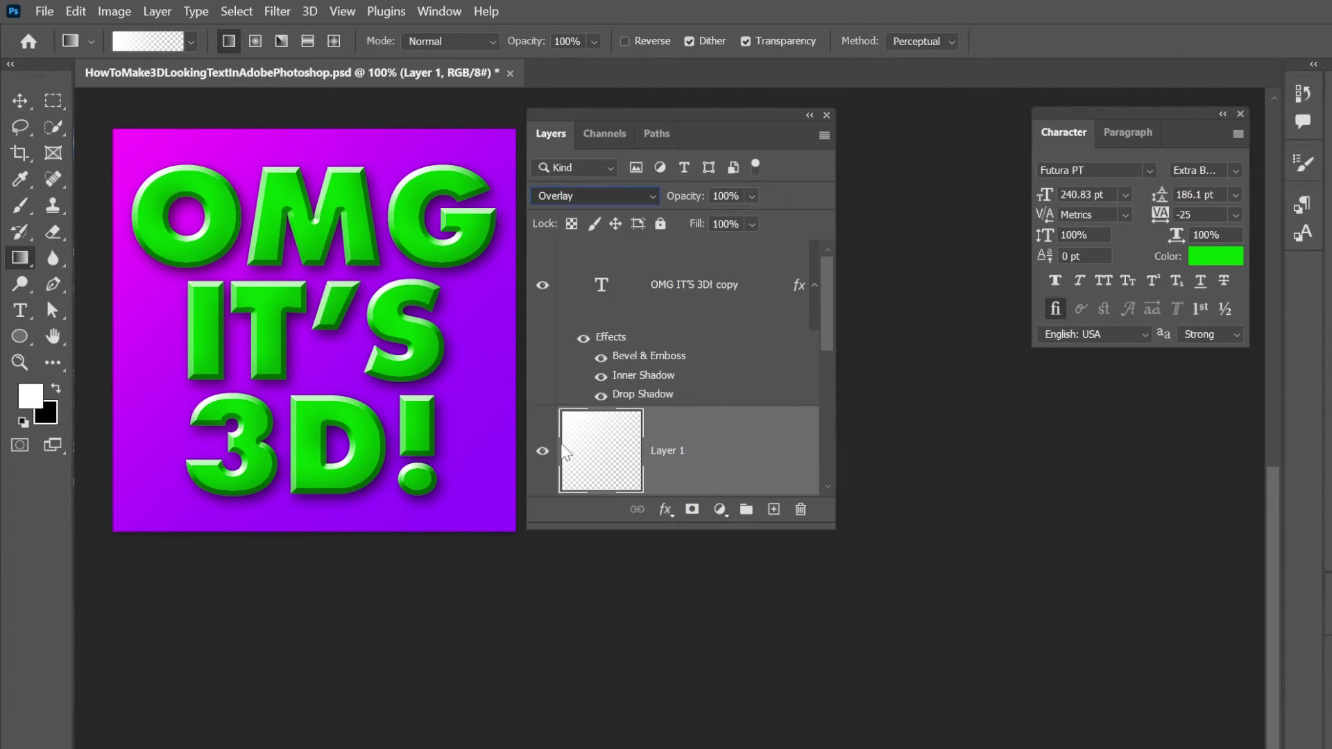